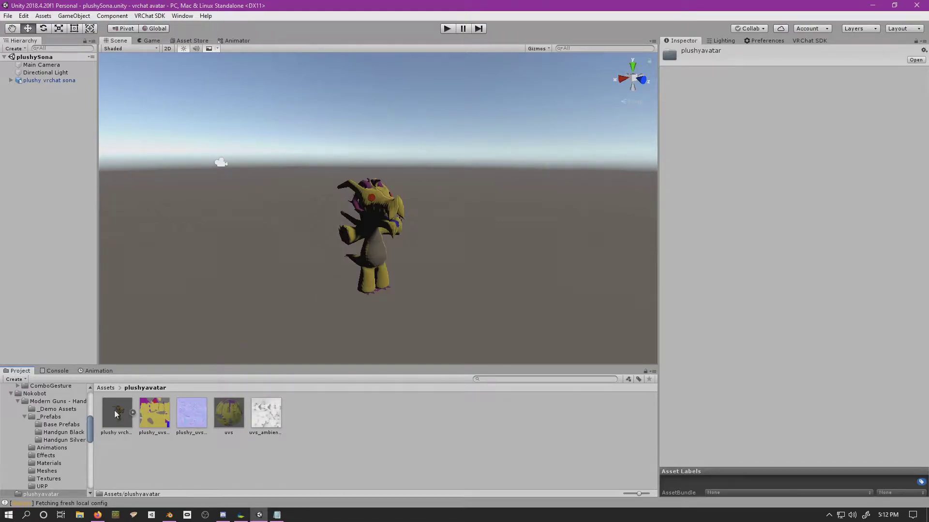
# - Go to the root Assets folder and expand the plushy vrchat sona armature down to the bones under Spine
pyautogui.click(113, 389)
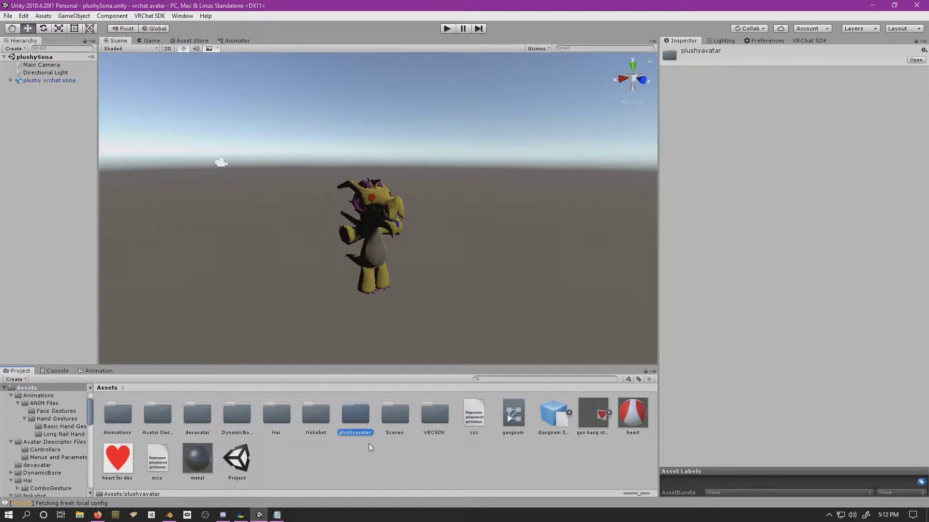
pyautogui.click(10, 80)
pyautogui.click(41, 88)
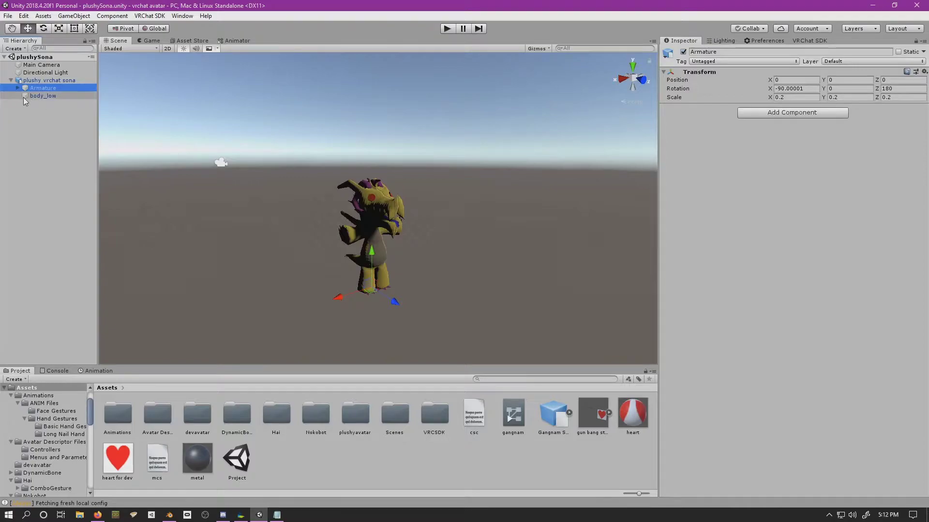
pyautogui.click(17, 88)
pyautogui.click(24, 96)
pyautogui.click(31, 104)
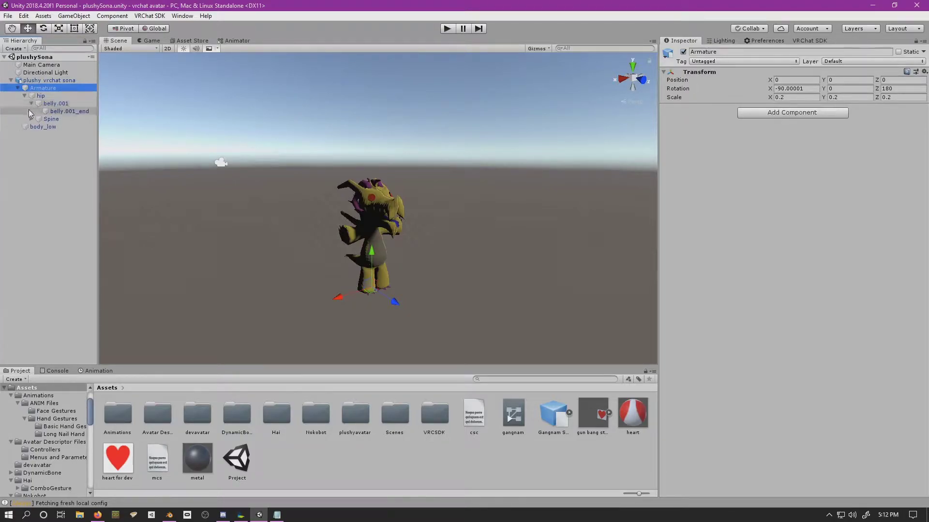
pyautogui.click(31, 118)
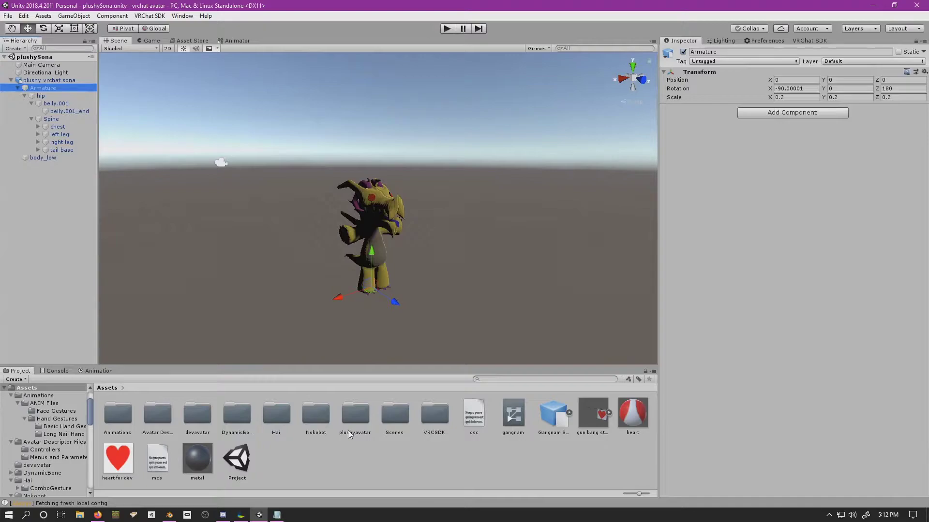
pyautogui.moveTo(394, 235); pyautogui.dragTo(401, 203, button='right')
pyautogui.scroll(3, 394, 201)
pyautogui.press('f')
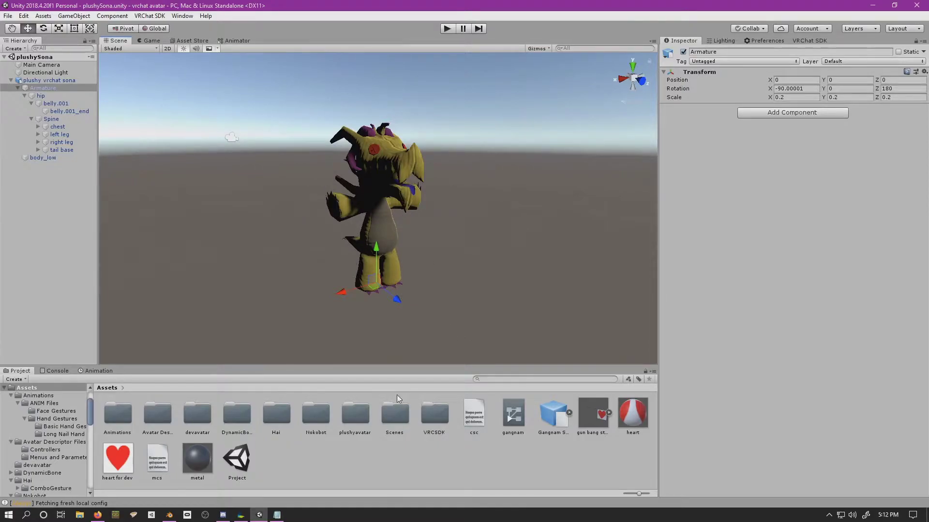
pyautogui.click(326, 459)
pyautogui.rightClick(330, 450)
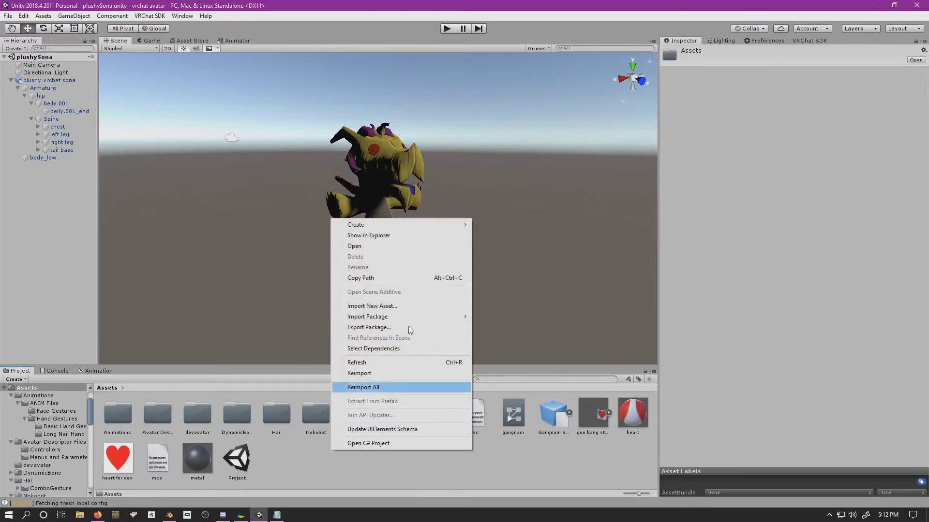
pyautogui.click(8, 278)
# - Add a 3D cylinder to the scene and rename it cookie
pyautogui.rightClick(40, 212)
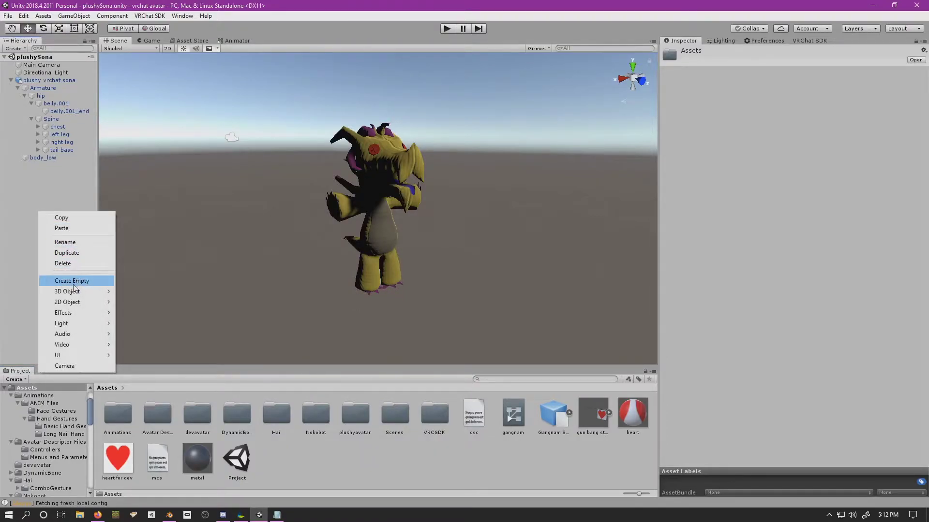
pyautogui.moveTo(73, 292)
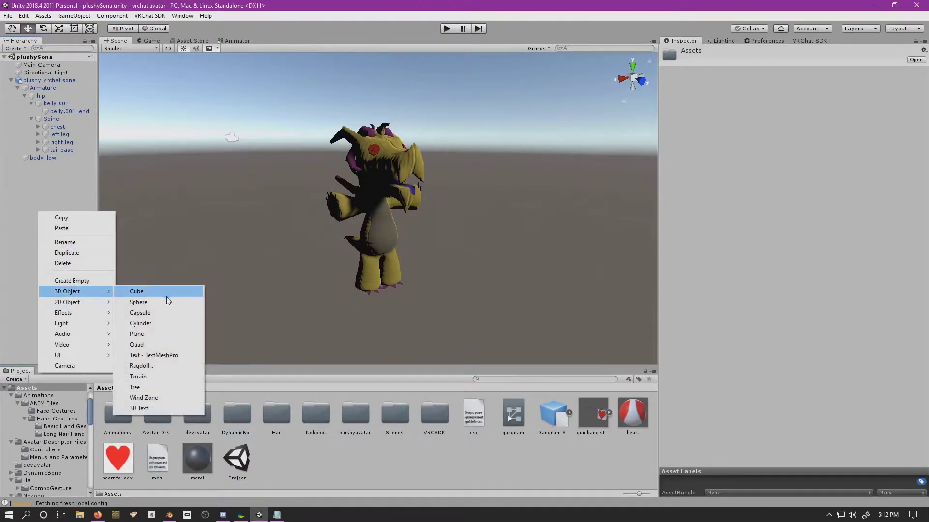
pyautogui.click(166, 323)
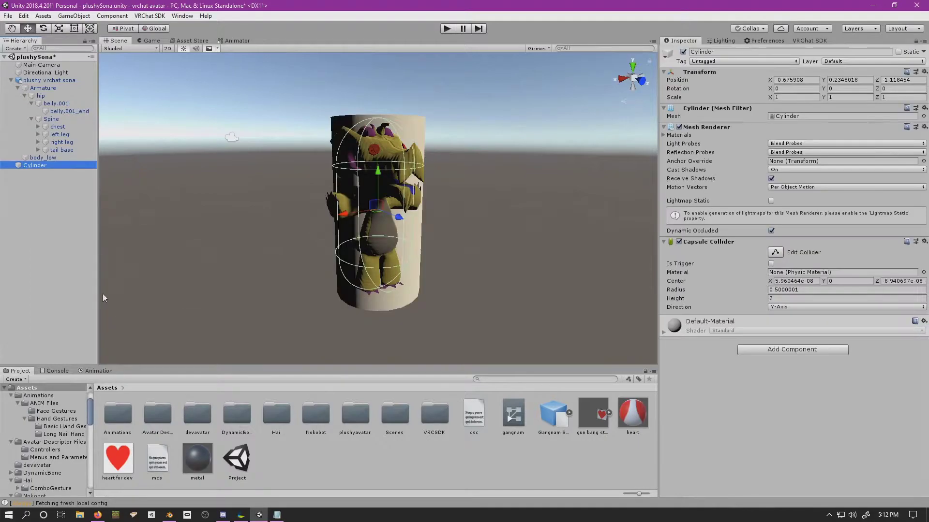
pyautogui.click(31, 165)
pyautogui.write('c')
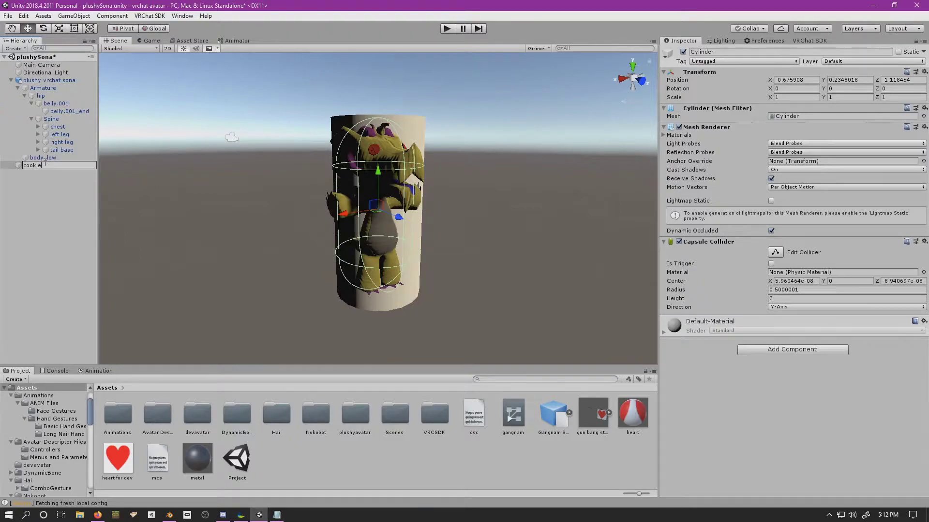
pyautogui.write('ookie')
pyautogui.press('Return')
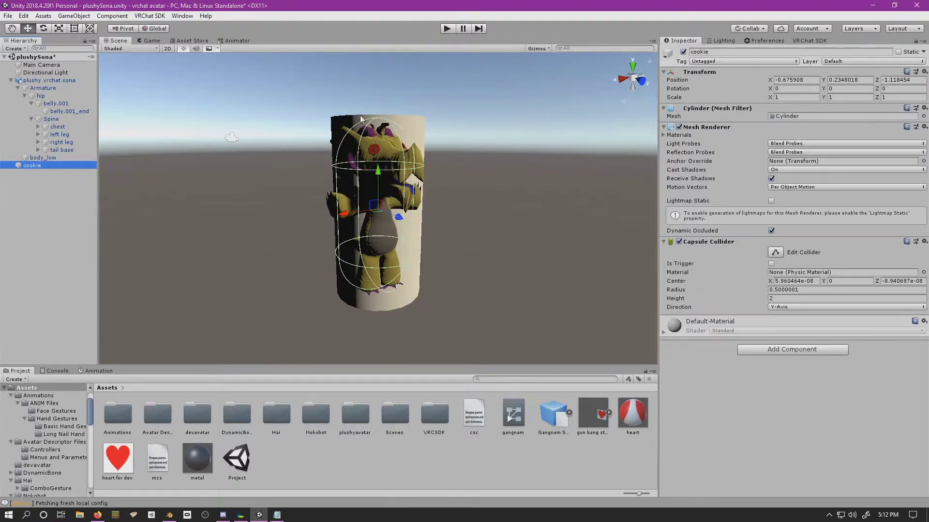
# - Remove the Capsule Collider component from the cookie object
pyautogui.click(719, 242)
pyautogui.rightClick(719, 241)
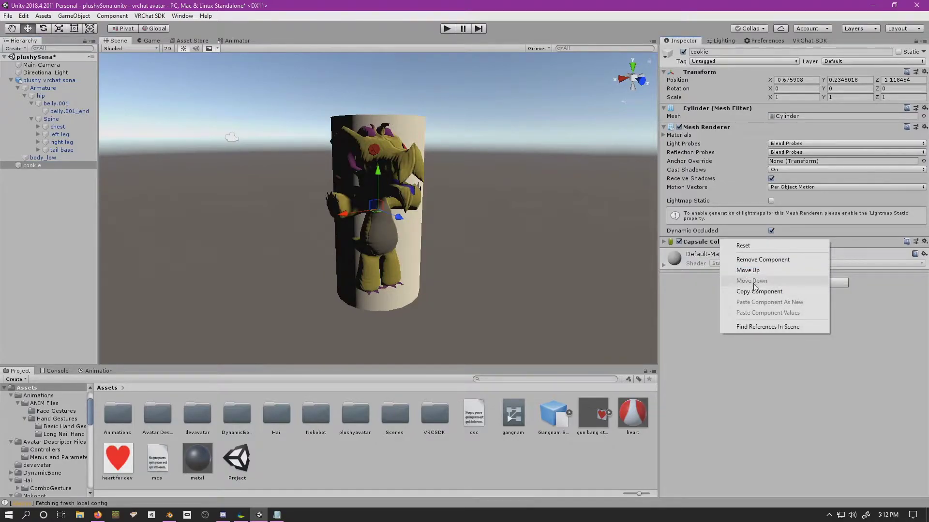
pyautogui.click(763, 259)
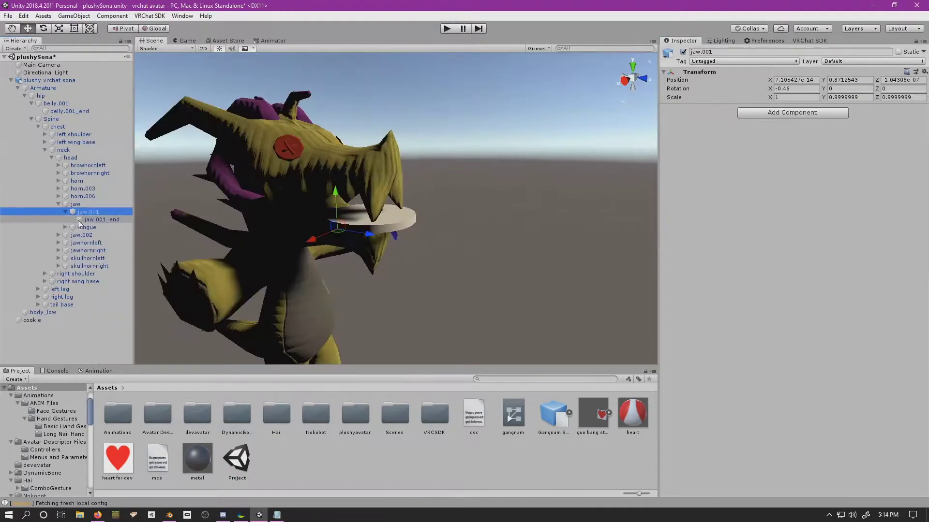
# - Parent the cookie object to the jaw.001 bone of the avatar's armature
pyautogui.click(88, 211)
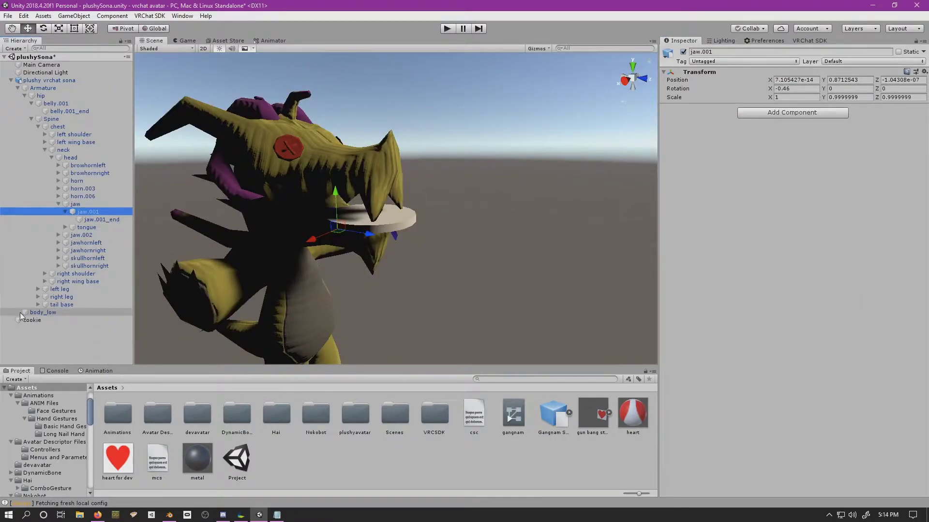
pyautogui.moveTo(25, 321); pyautogui.dragTo(85, 221)
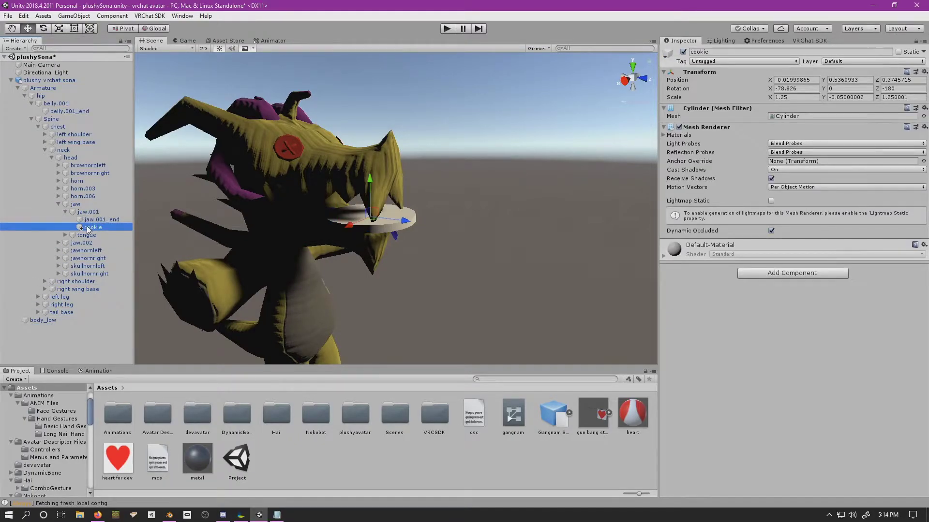
# - Test-rotate the jaw.001 bone with the Rotate tool, and undo the rotation
pyautogui.click(89, 213)
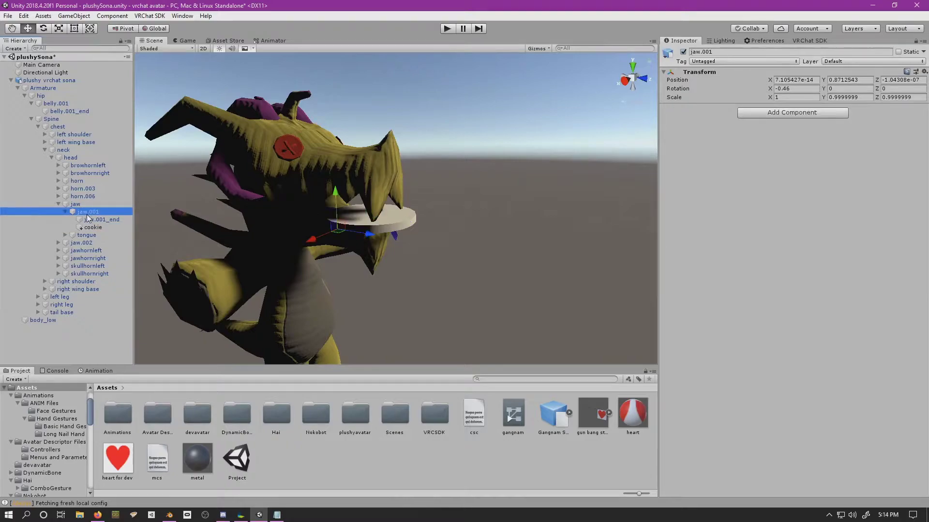
pyautogui.press('e')
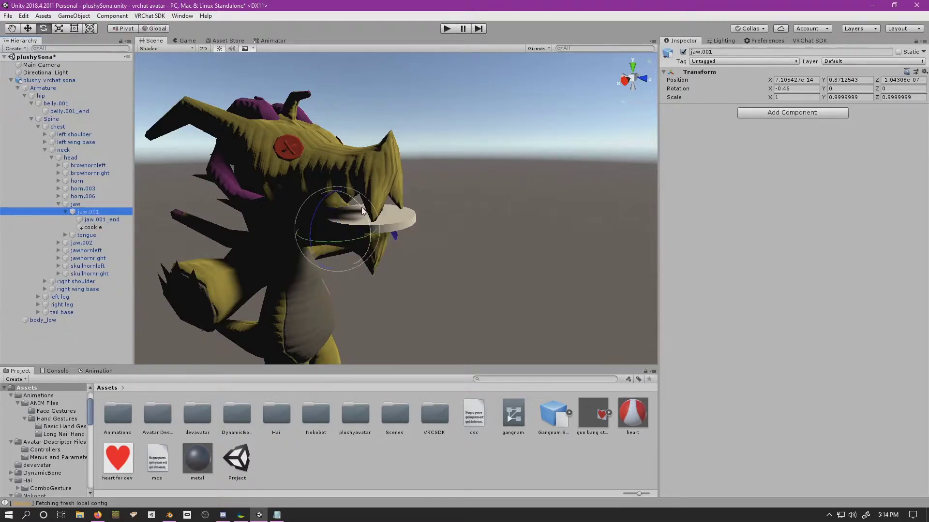
pyautogui.moveTo(362, 209)
pyautogui.mouseDown()
pyautogui.moveTo(340, 196)
pyautogui.moveTo(325, 227)
pyautogui.moveTo(361, 212)
pyautogui.mouseUp()
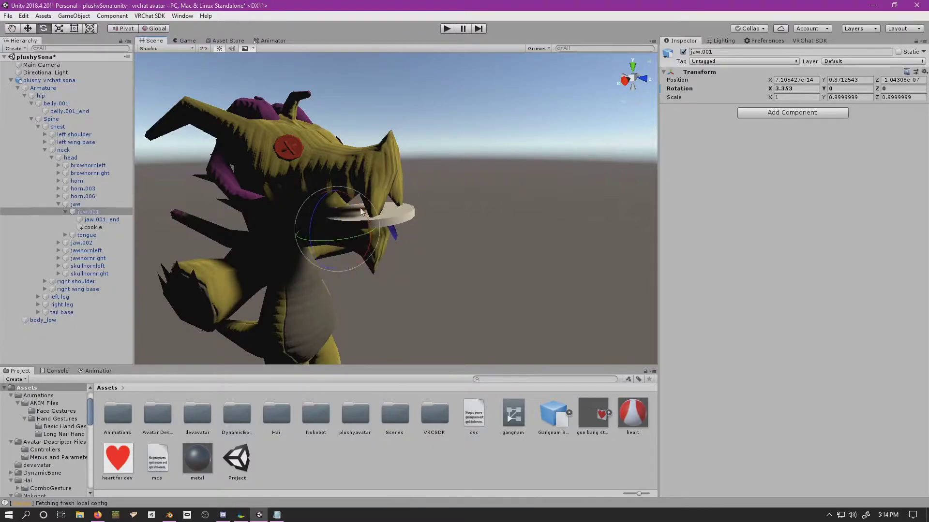
pyautogui.hotkey('ctrl', 'z')
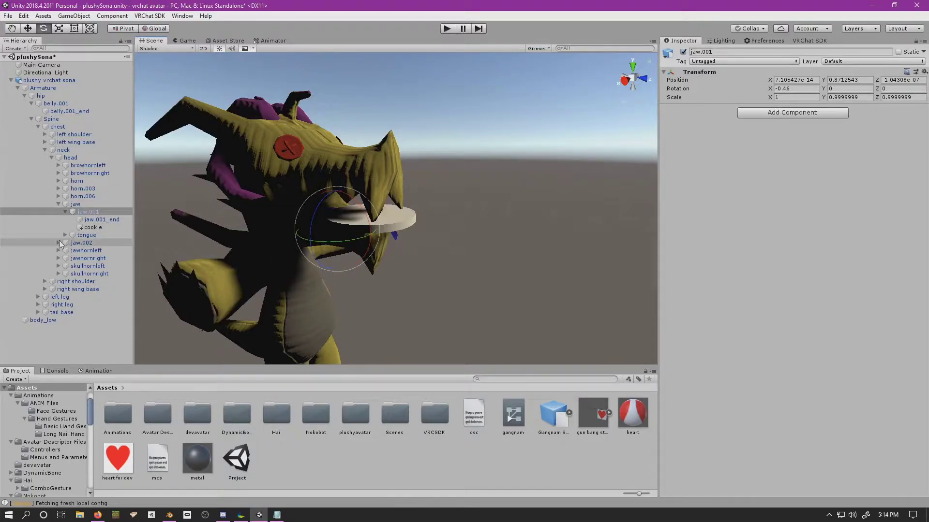
# - Create an animation clip named cookie_on in the Assets folder
pyautogui.click(352, 461)
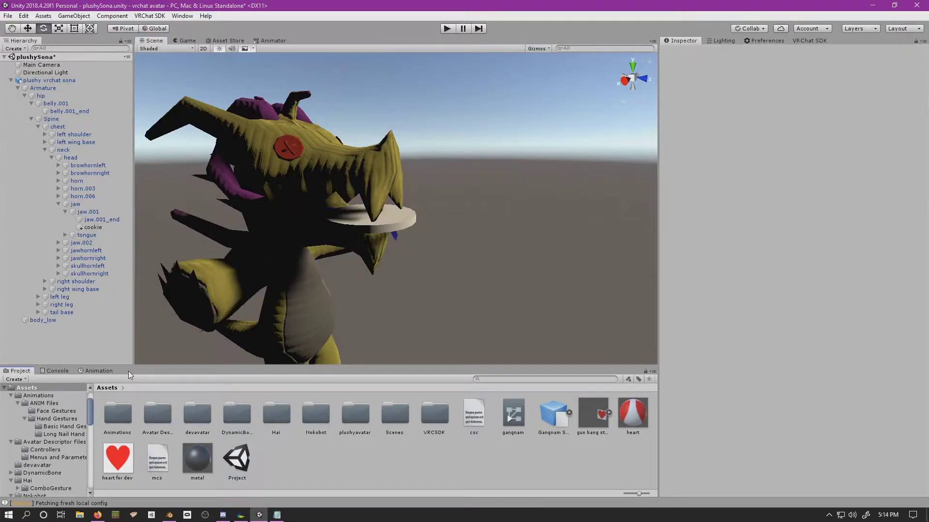
pyautogui.click(94, 370)
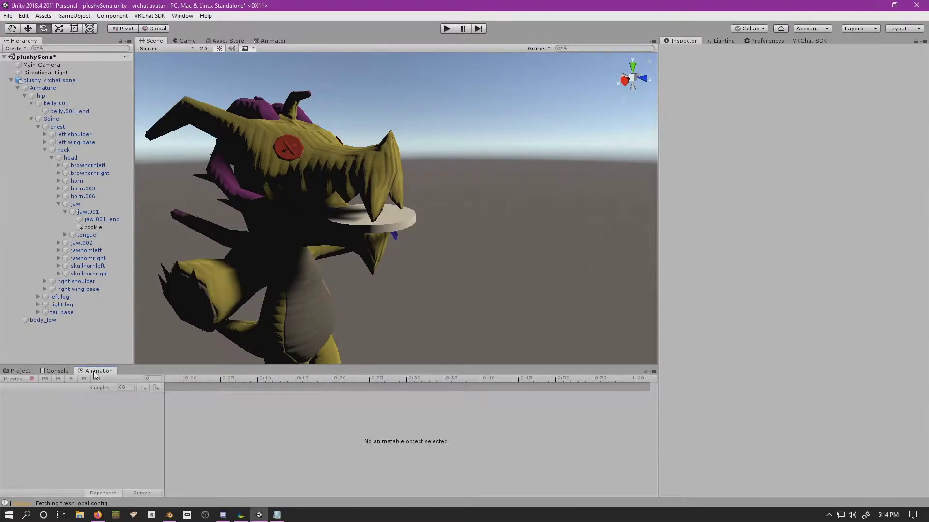
pyautogui.click(20, 371)
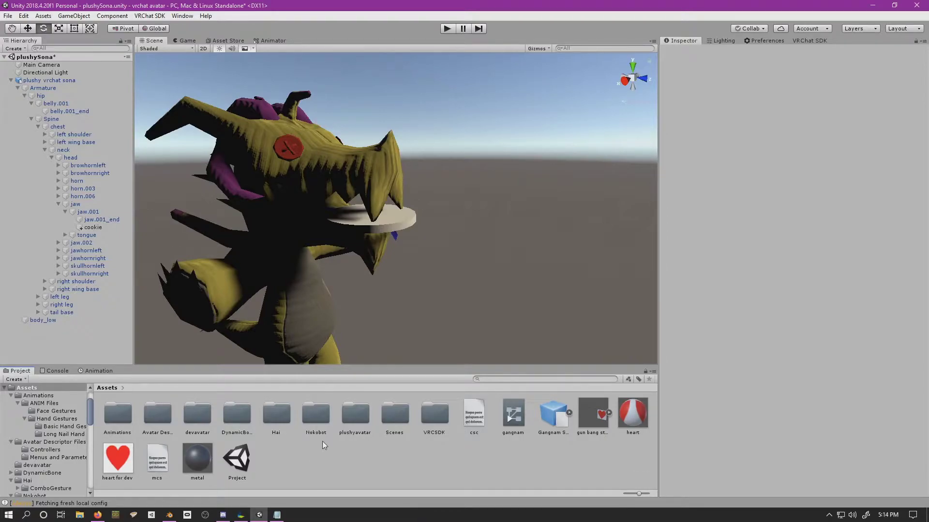
pyautogui.click(92, 228)
pyautogui.rightClick(297, 453)
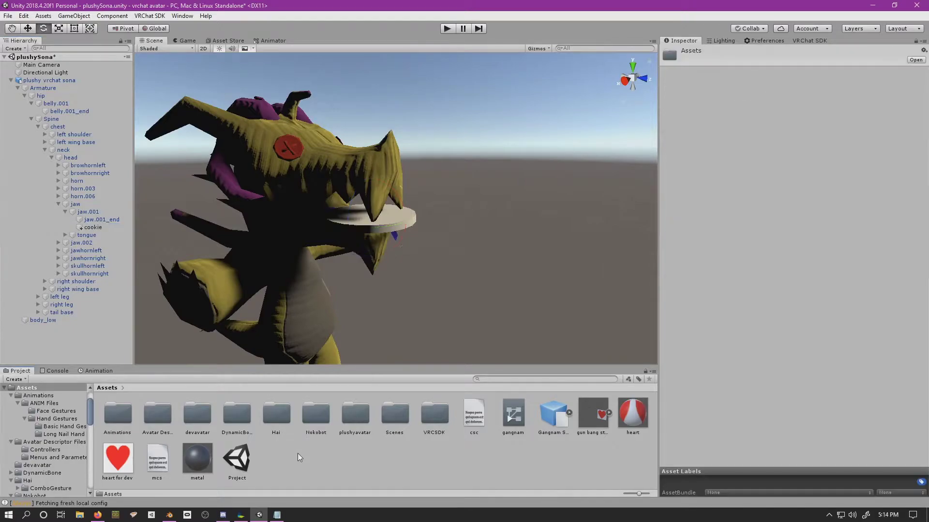
pyautogui.moveTo(393, 228)
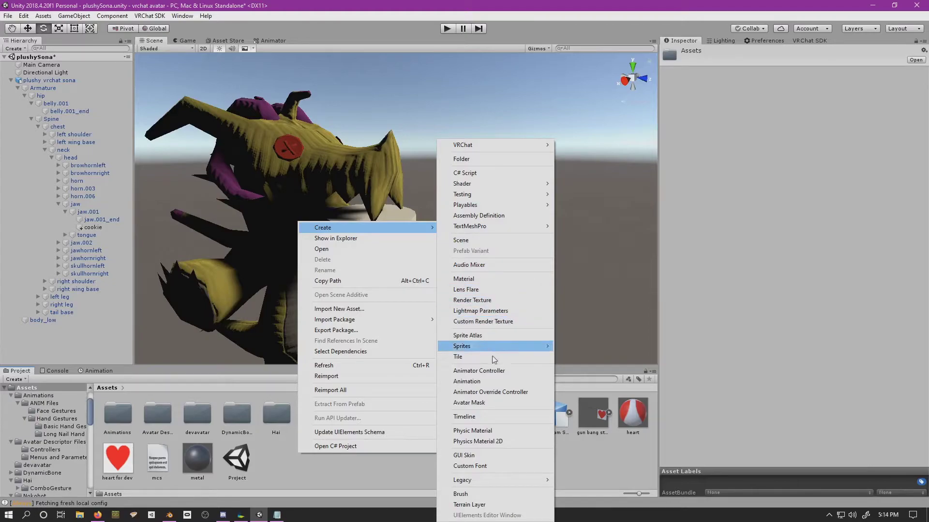
pyautogui.click(494, 382)
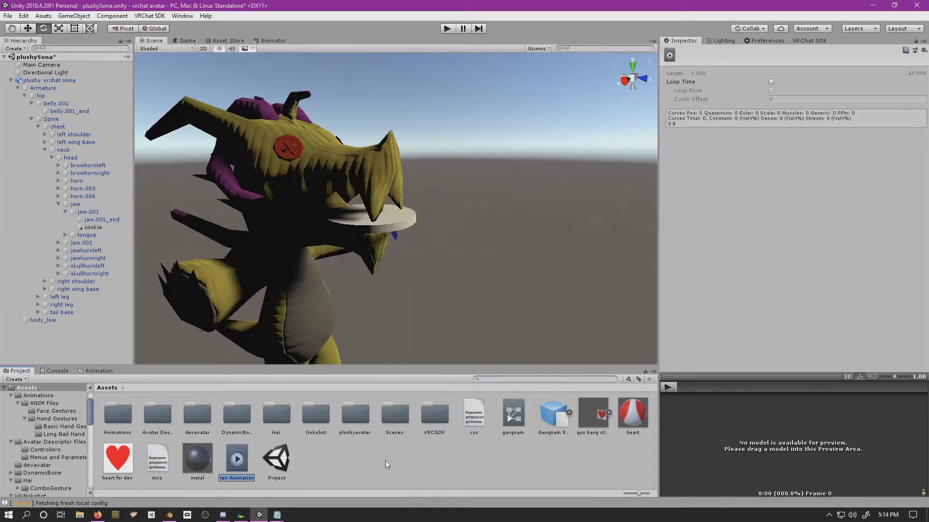
pyautogui.write('cookie_on')
pyautogui.press('Return')
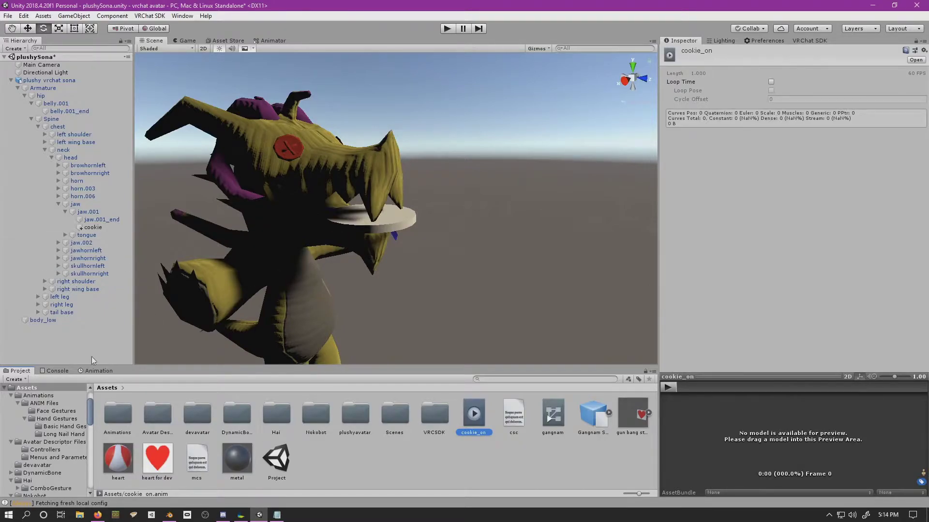
# - Create an animation clip for the cookie object, replacing the existing cookie_on.anim file in Assets
pyautogui.click(99, 371)
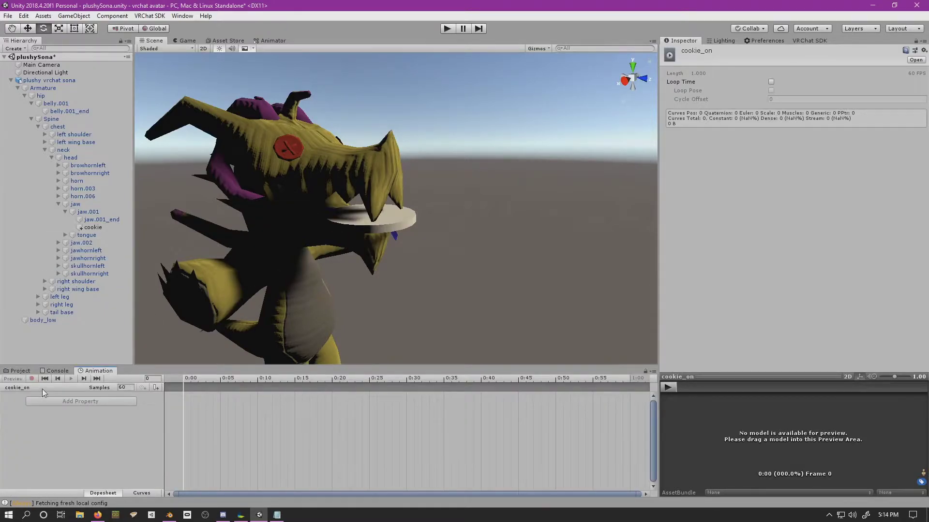
pyautogui.click(396, 217)
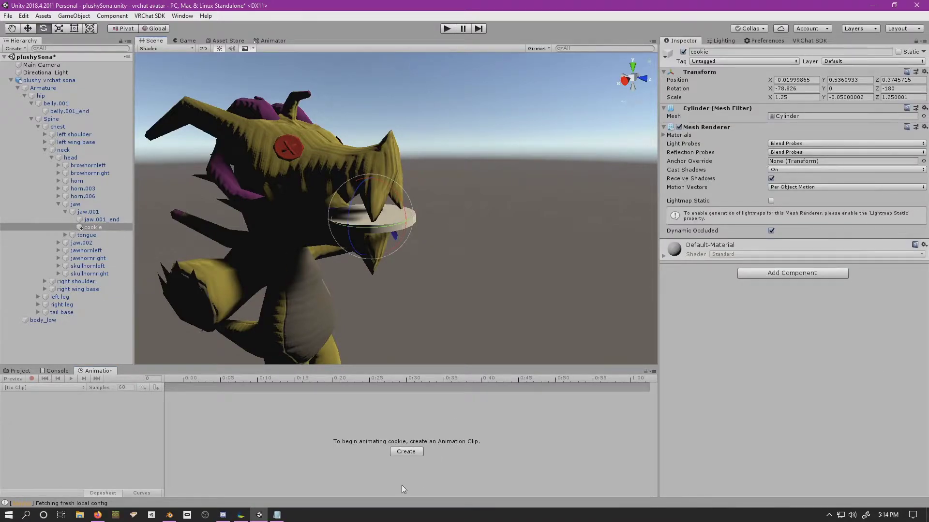
pyautogui.click(407, 453)
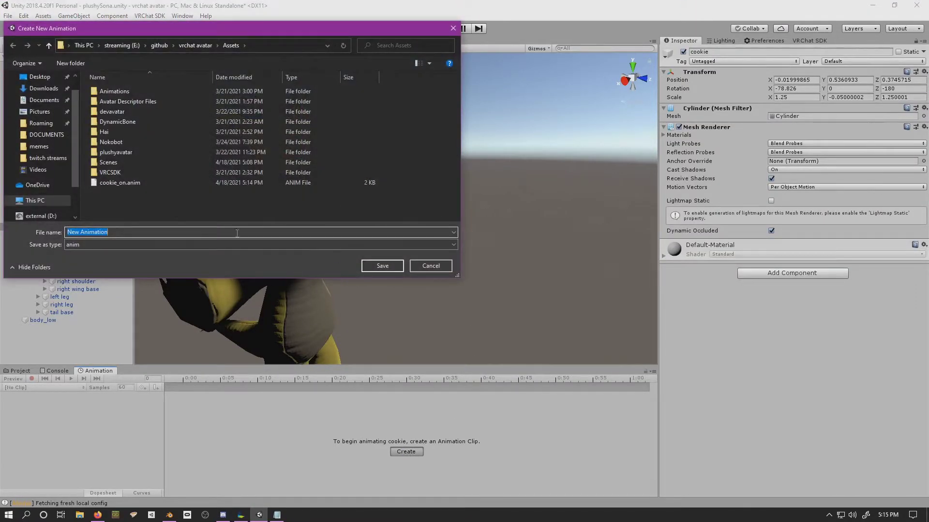
pyautogui.click(133, 184)
pyautogui.click(371, 266)
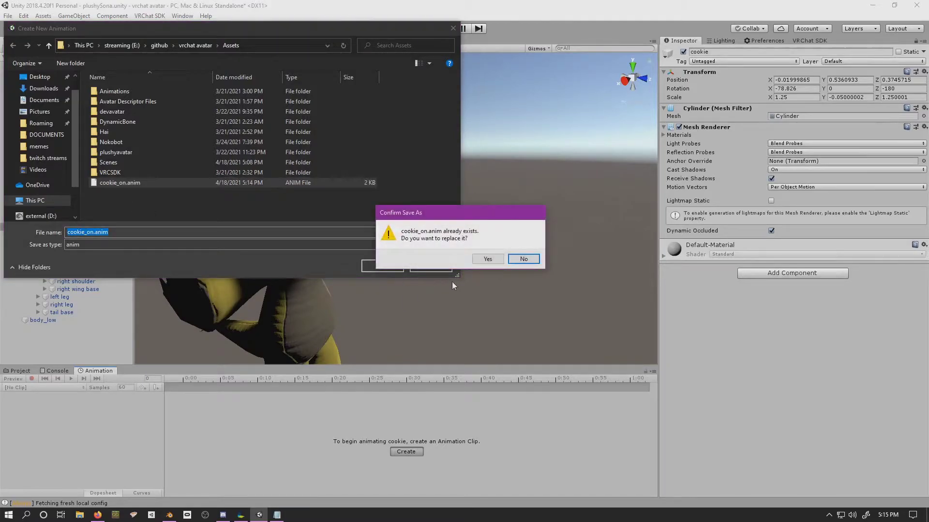
pyautogui.click(482, 259)
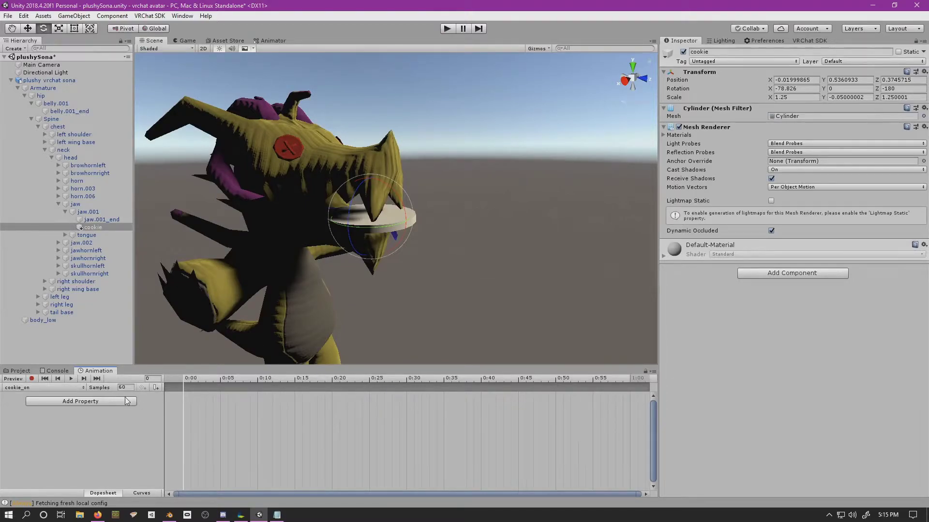
# - Add the Is Active property of the cookie object under Armature's jaw.001 bone to the cookie_on clip
pyautogui.click(124, 400)
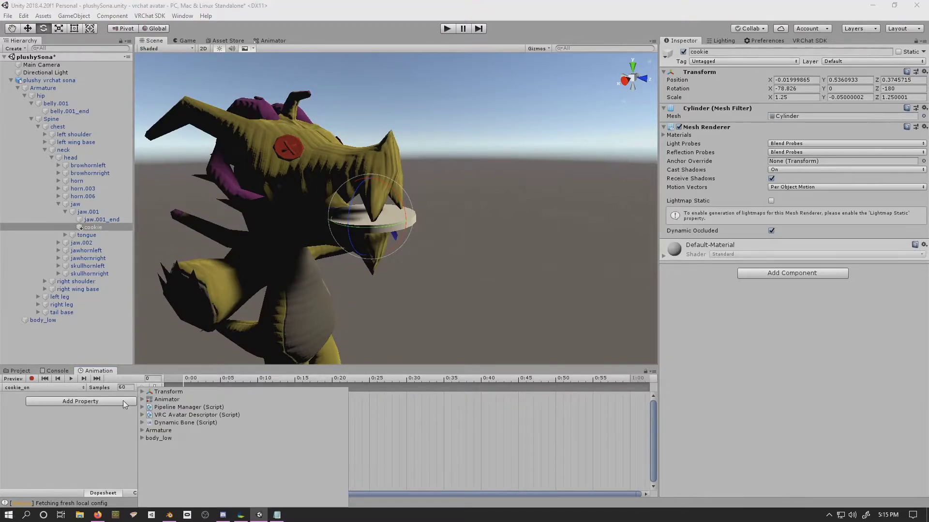
pyautogui.click(132, 430)
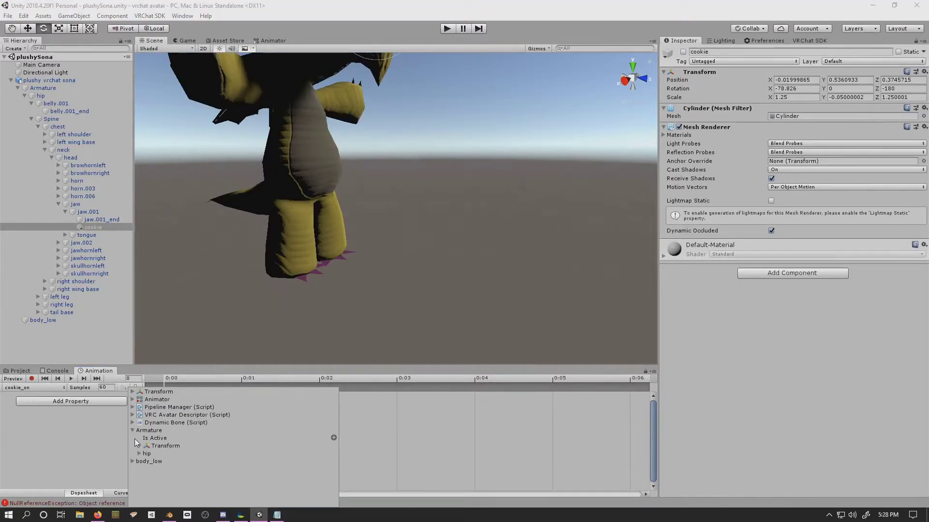
pyautogui.click(139, 453)
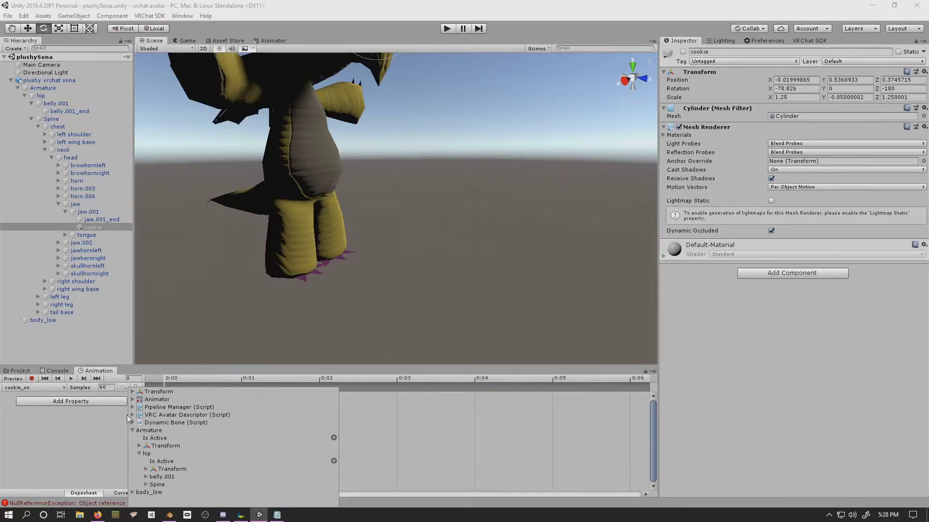
pyautogui.click(146, 477)
pyautogui.click(145, 496)
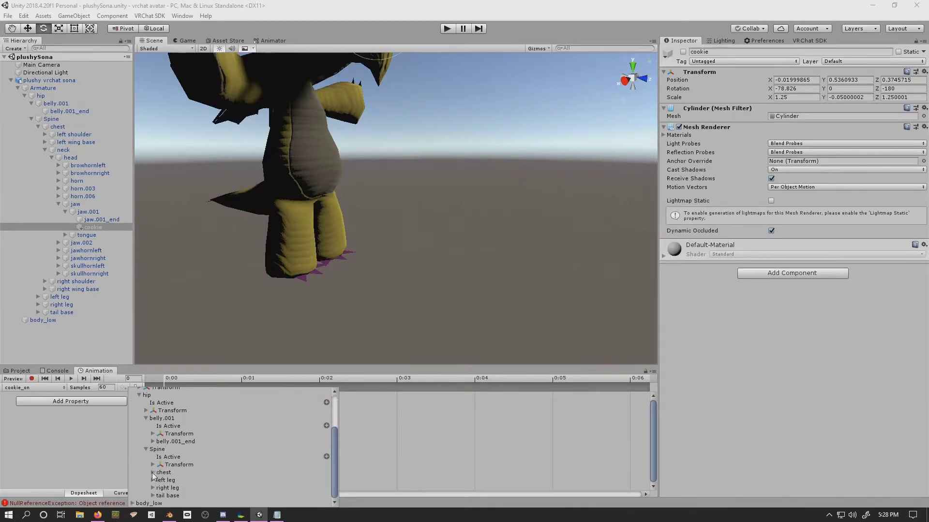
pyautogui.click(153, 473)
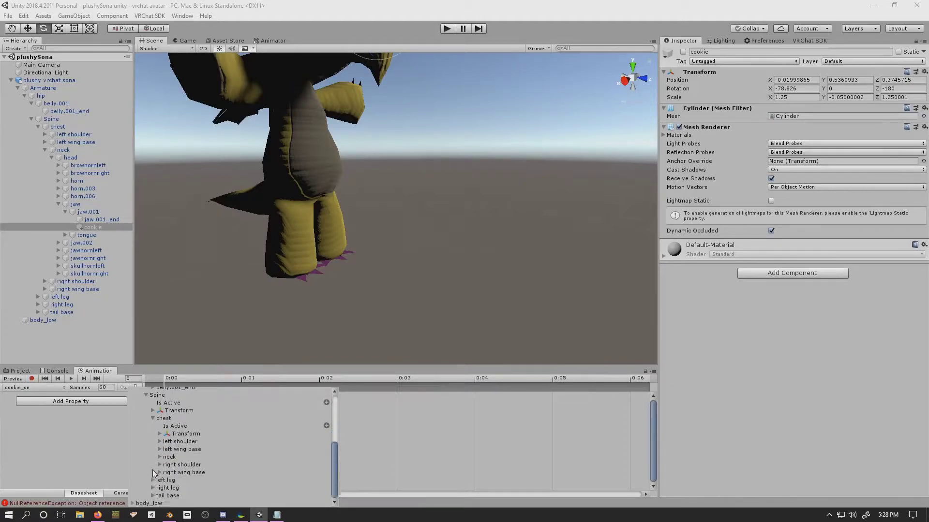
pyautogui.click(160, 456)
pyautogui.click(166, 457)
pyautogui.scroll(-2, 164, 457)
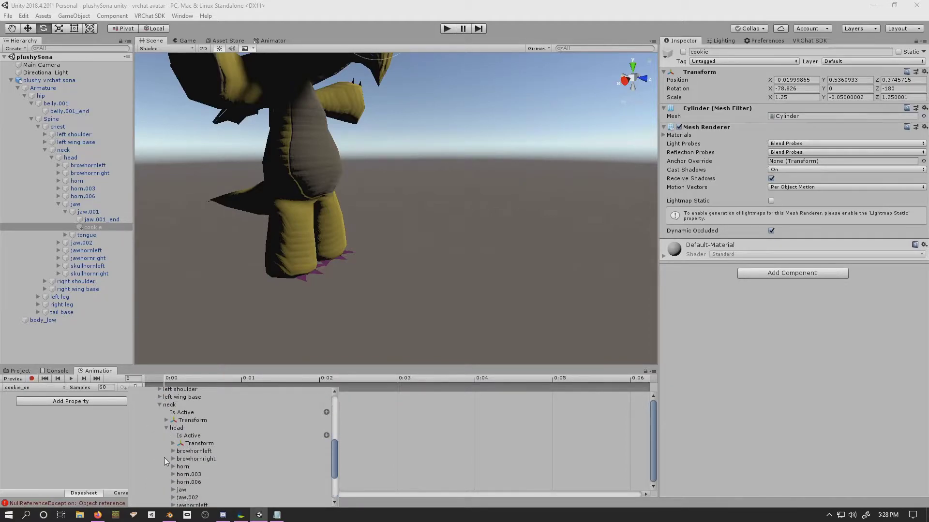
pyautogui.click(172, 487)
pyautogui.scroll(-5, 173, 479)
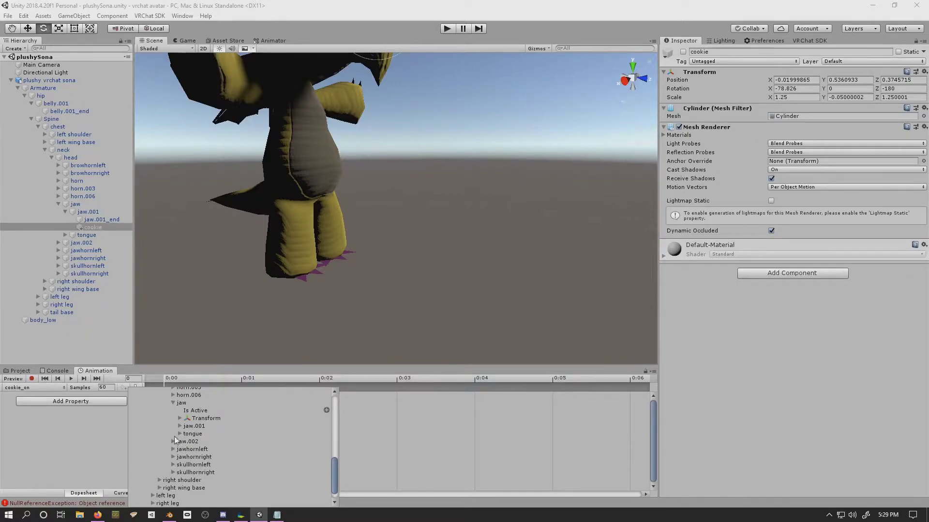
pyautogui.click(180, 426)
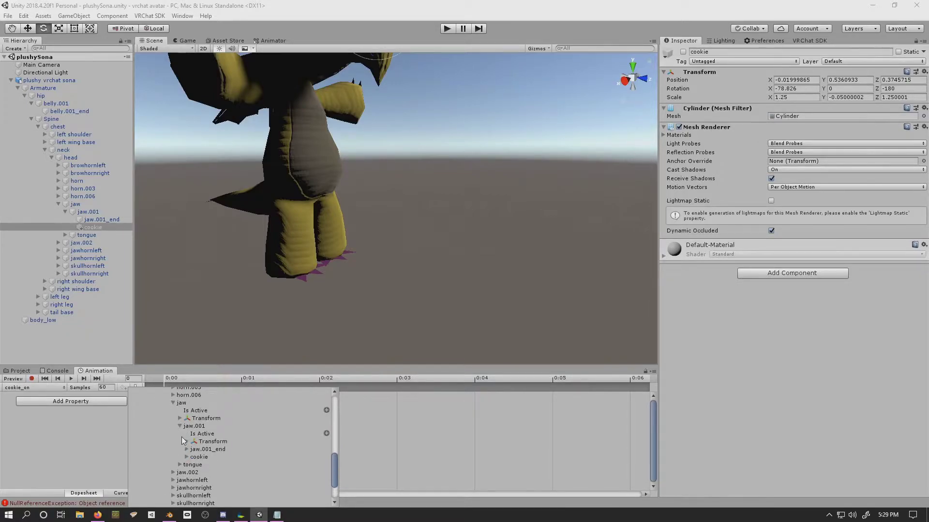
pyautogui.click(186, 458)
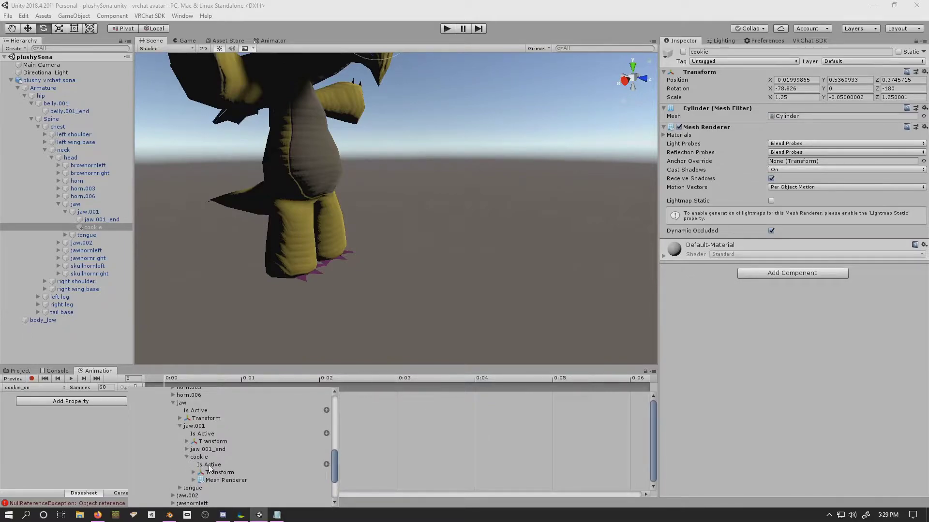
pyautogui.click(326, 464)
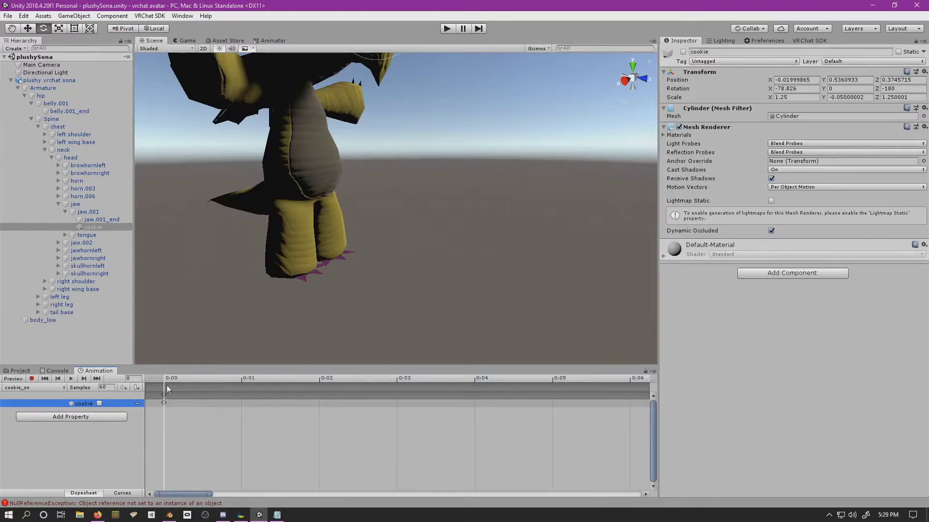
# - Delete the cookie property's keyframe at 1:00 in the cookie_on clip
pyautogui.scroll(-1, 227, 469)
pyautogui.scroll(-5, 219, 416)
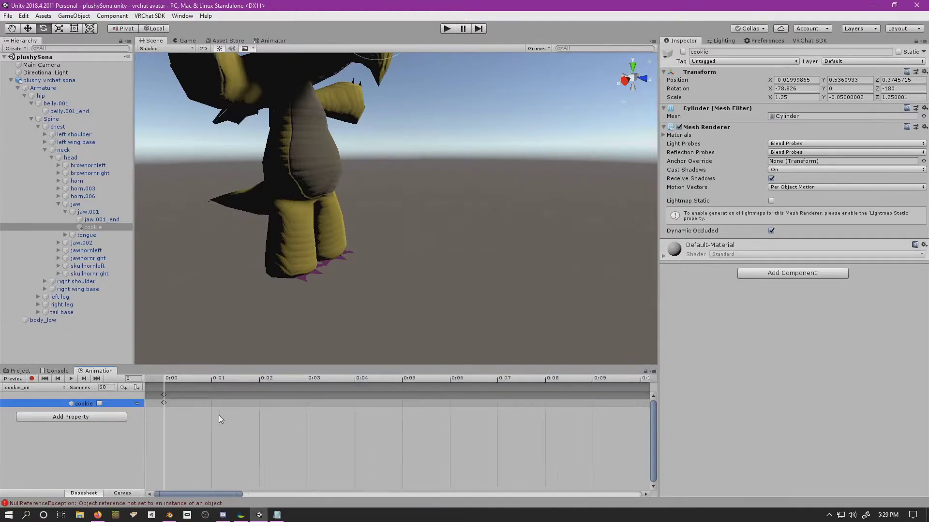
pyautogui.scroll(-6, 221, 415)
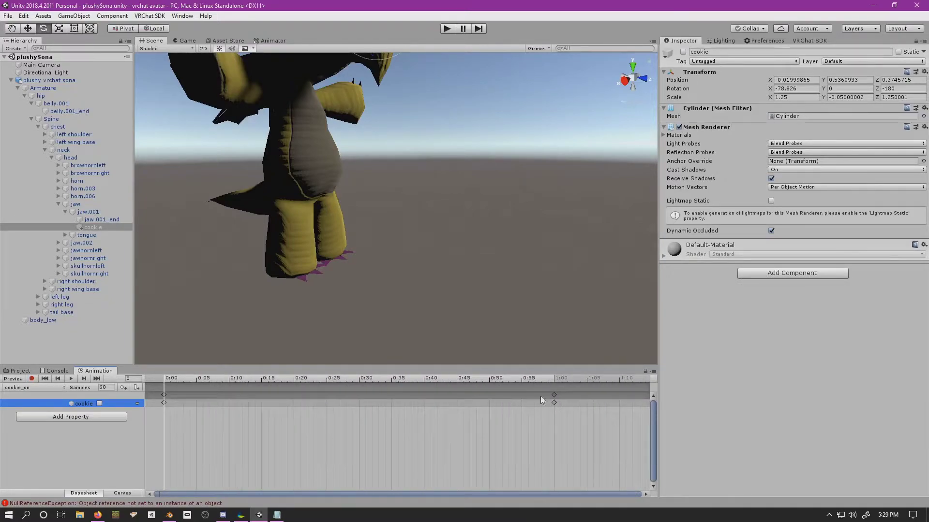
pyautogui.click(554, 402)
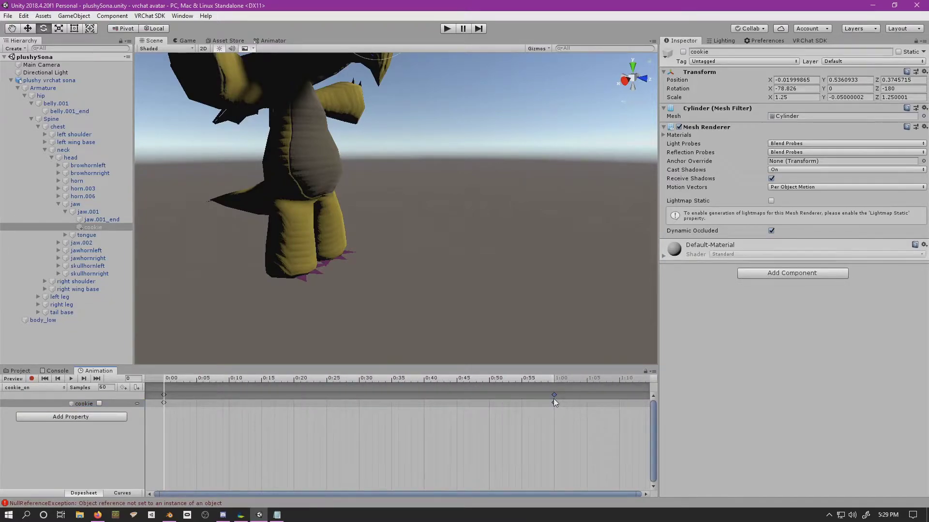
pyautogui.press('Delete')
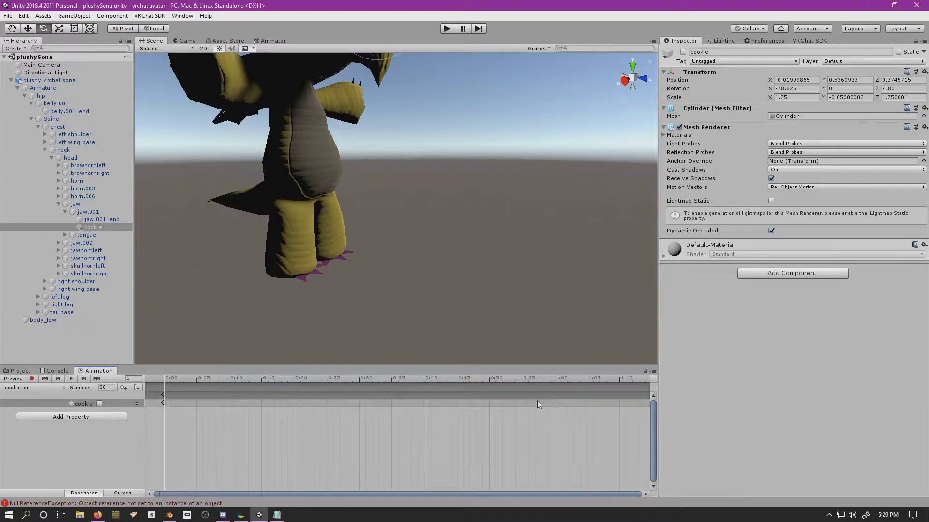
# - Turn the cookie's active state on in the keyframe at 0:00
pyautogui.click(168, 396)
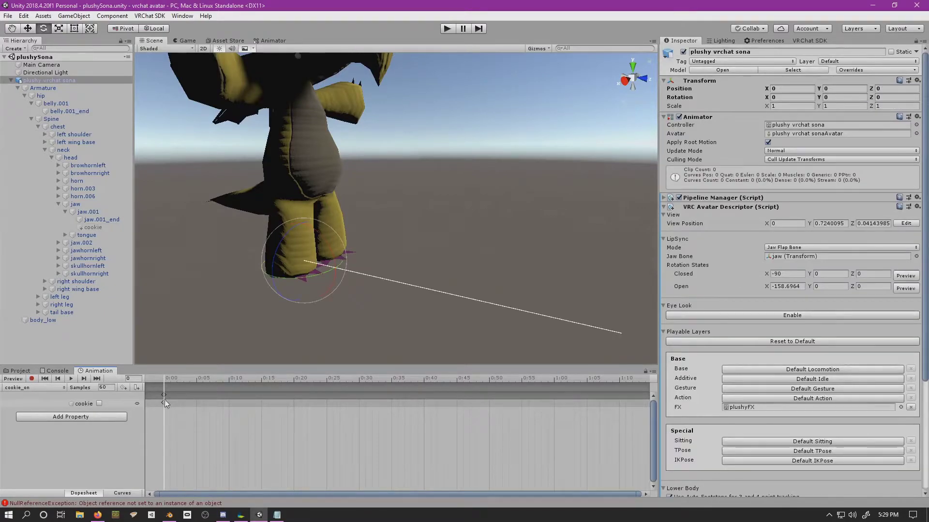
pyautogui.click(164, 402)
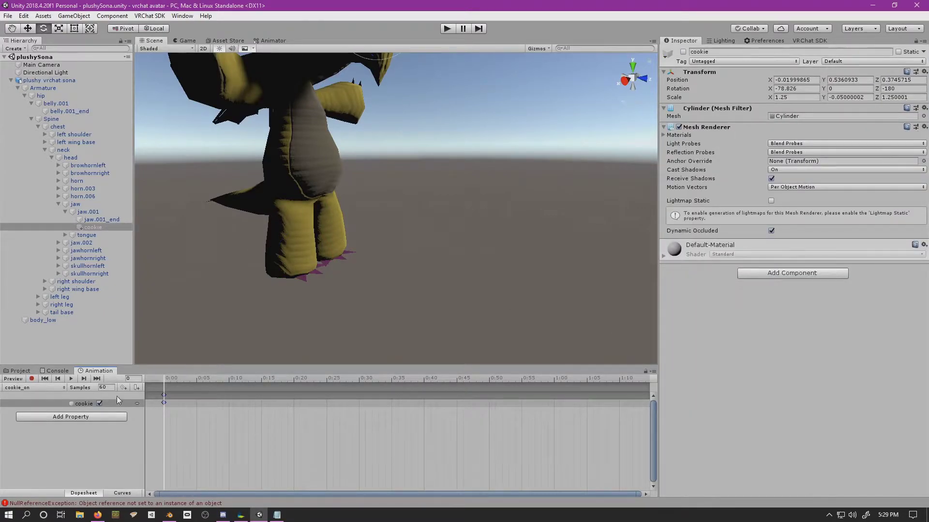
pyautogui.press('f')
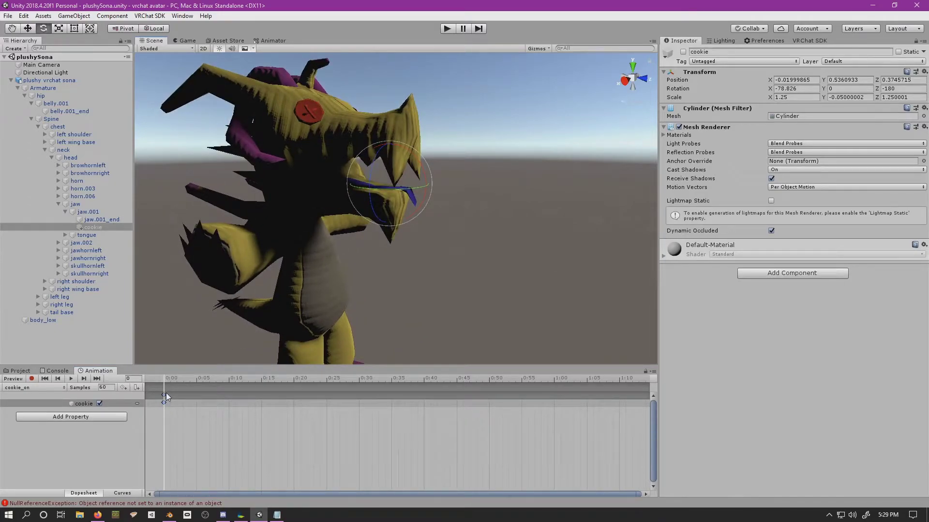
# - Add a second keyframe for the cookie's active state at 0:01 and return the playhead to 0:00
pyautogui.click(173, 379)
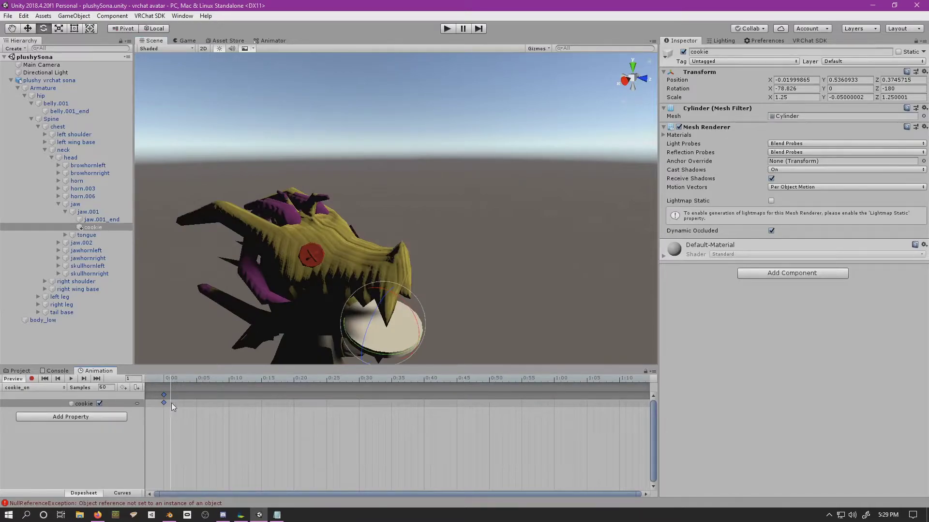
pyautogui.click(166, 395)
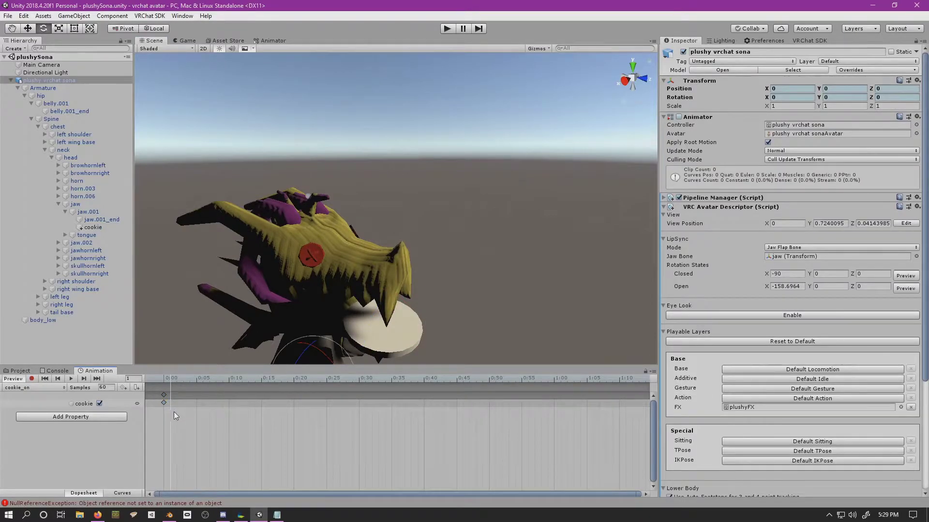
pyautogui.click(165, 401)
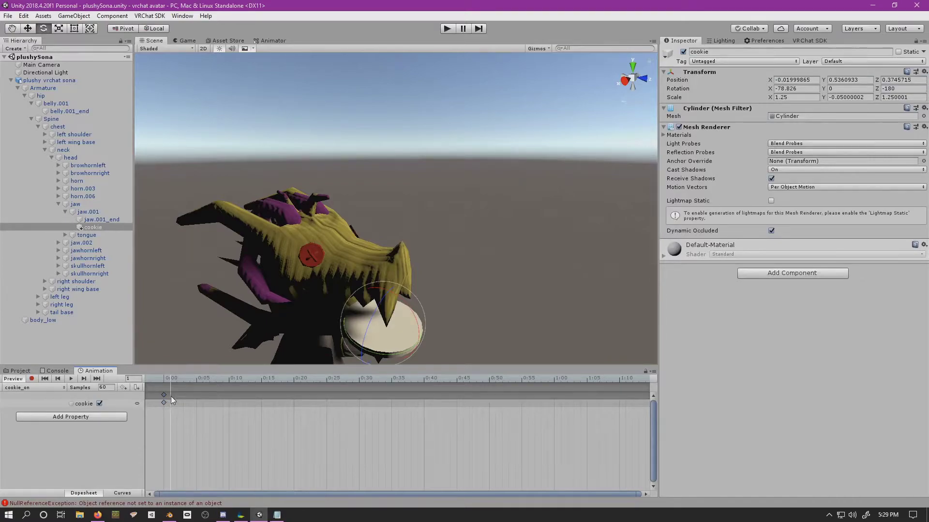
pyautogui.scroll(5, 174, 399)
pyautogui.scroll(3, 191, 404)
pyautogui.scroll(2, 196, 398)
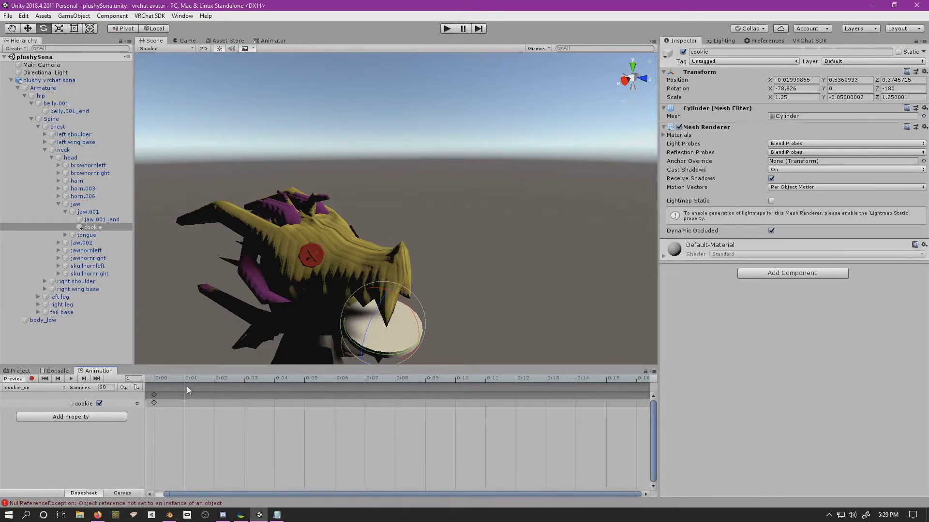
pyautogui.click(154, 402)
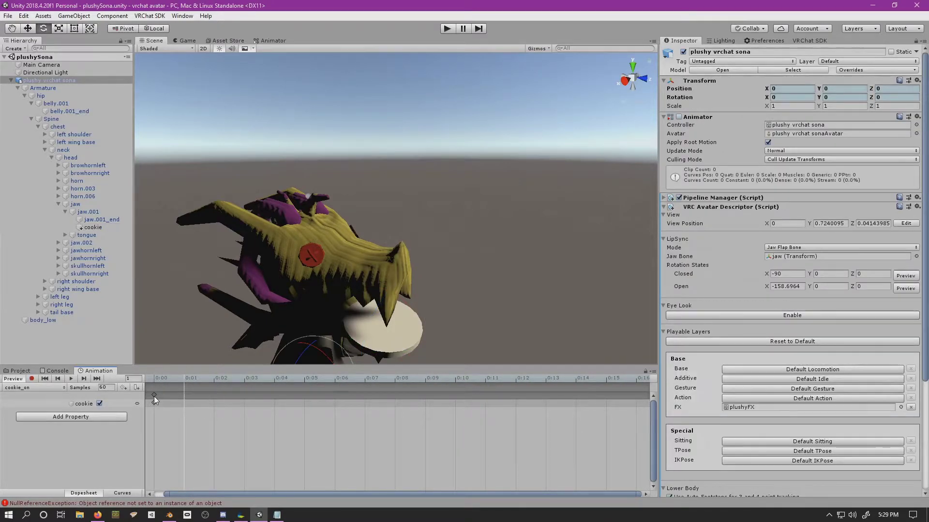
pyautogui.click(154, 401)
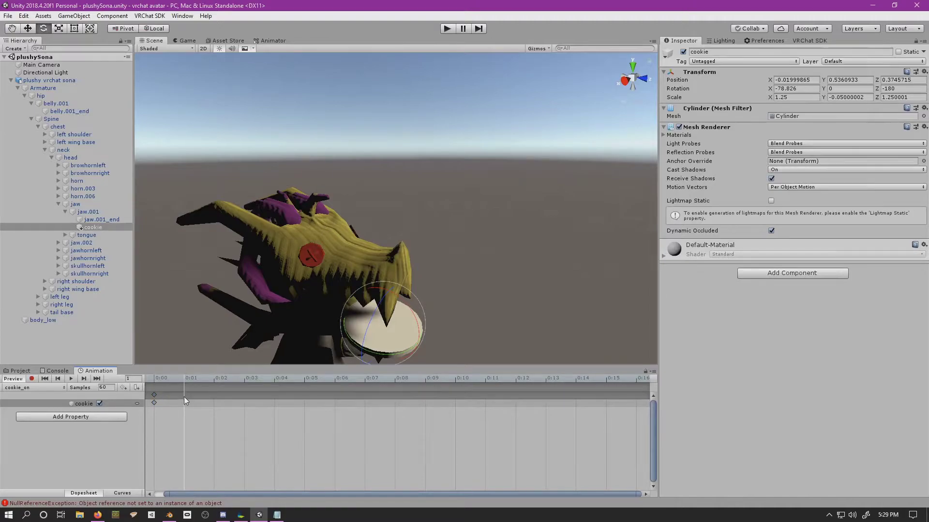
pyautogui.click(157, 379)
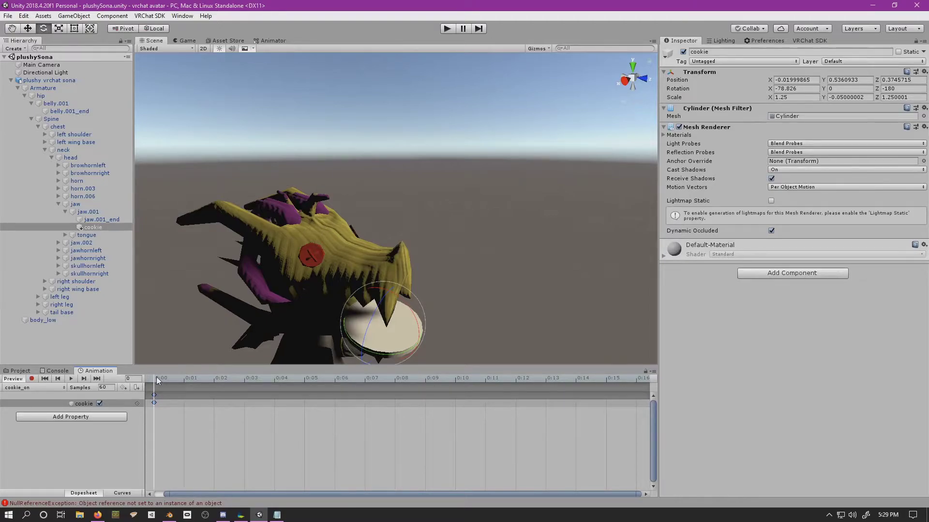
pyautogui.click(181, 380)
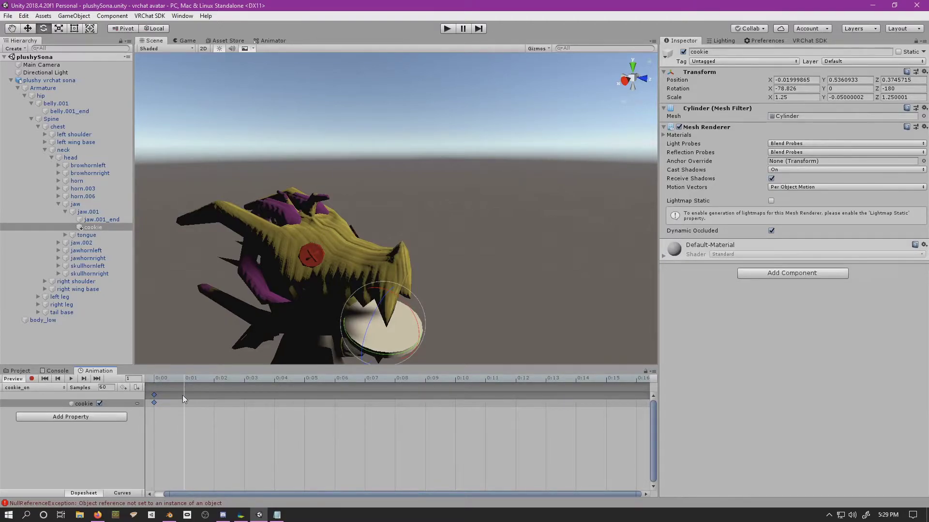
pyautogui.click(182, 395)
pyautogui.doubleClick(182, 395)
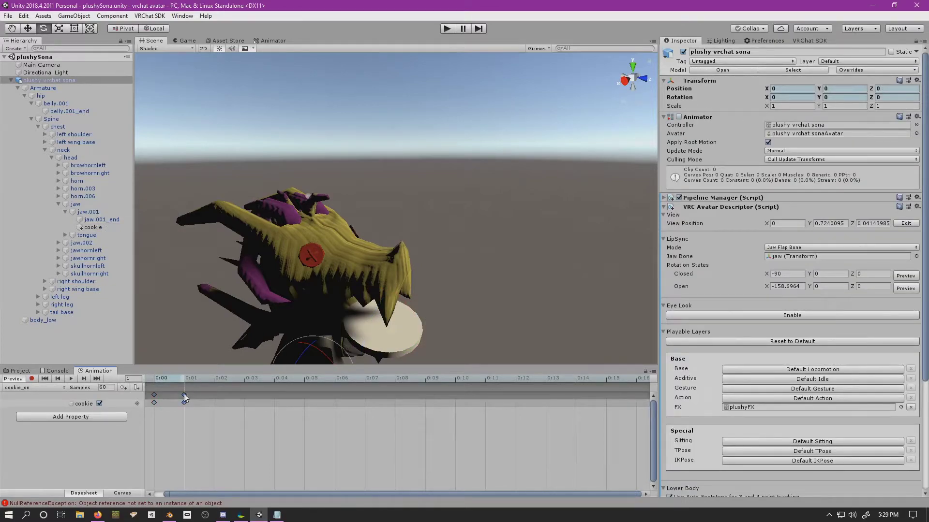
pyautogui.click(157, 379)
# - Switch to the cookie_off clip and remove its existing Pipeline Manager property
pyautogui.click(39, 388)
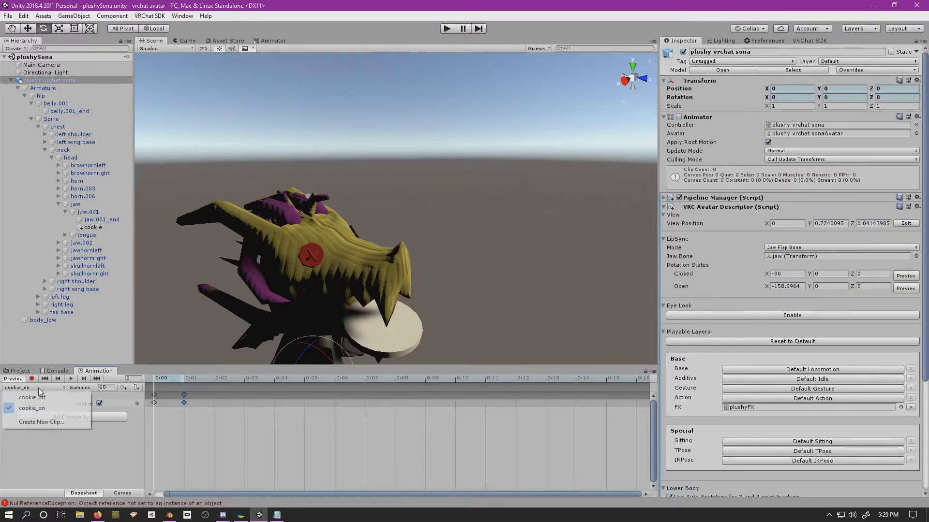
pyautogui.click(42, 397)
pyautogui.rightClick(71, 402)
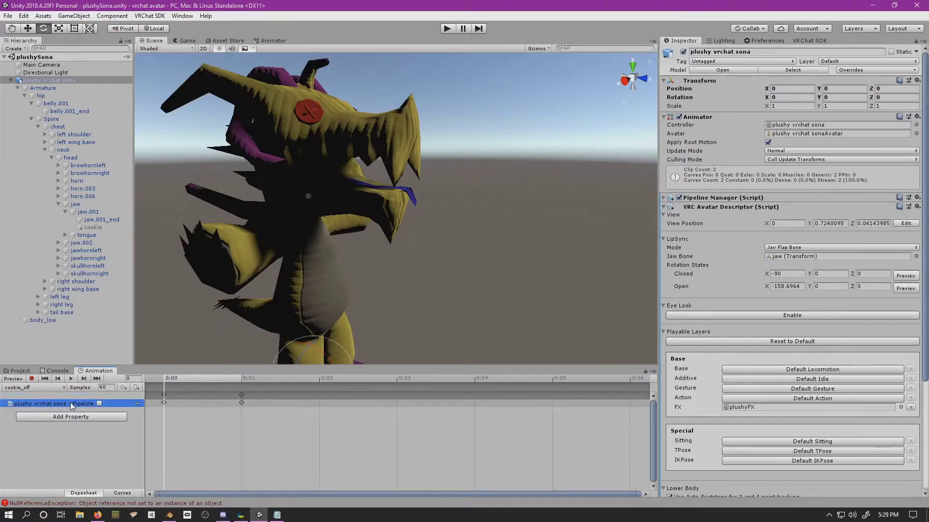
pyautogui.click(86, 408)
# - Add the Is Active property of the cookie, found under the jaw.001 bone in the armature, to the cookie_off clip
pyautogui.click(87, 403)
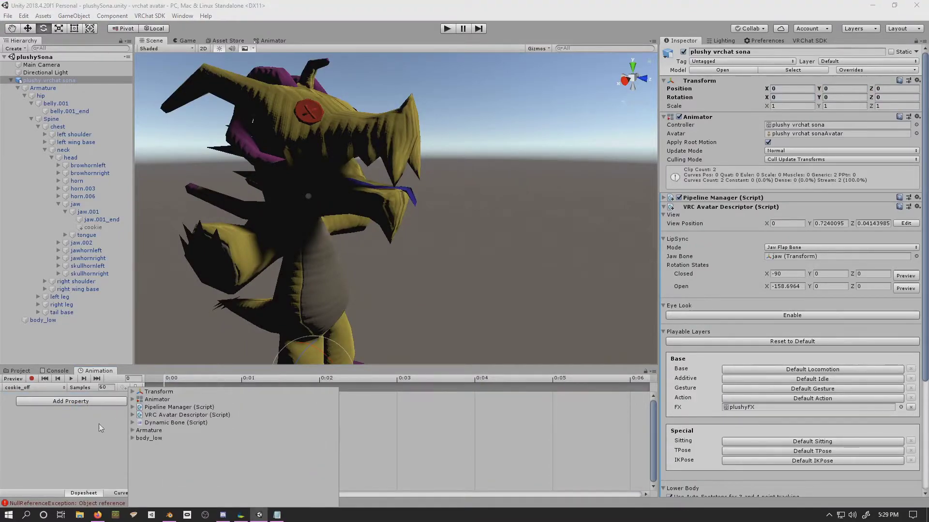
pyautogui.click(137, 434)
pyautogui.click(133, 430)
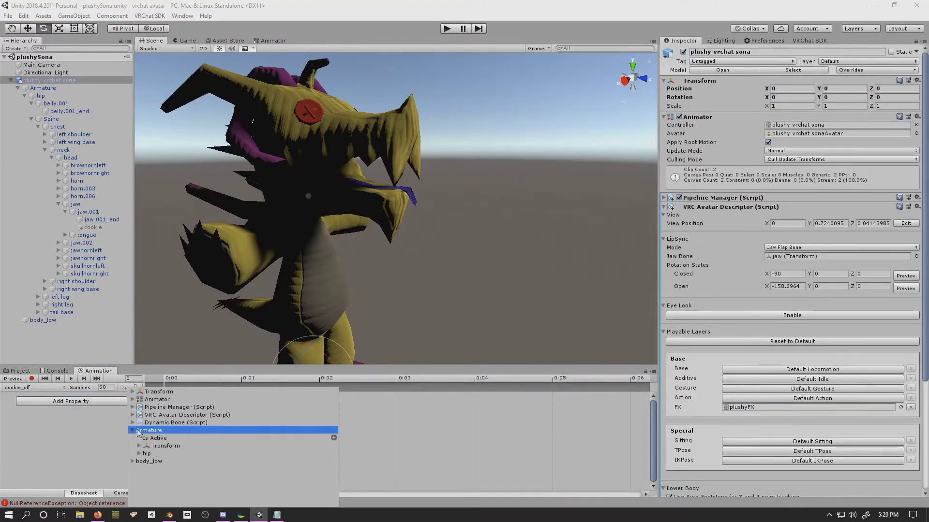
pyautogui.click(139, 453)
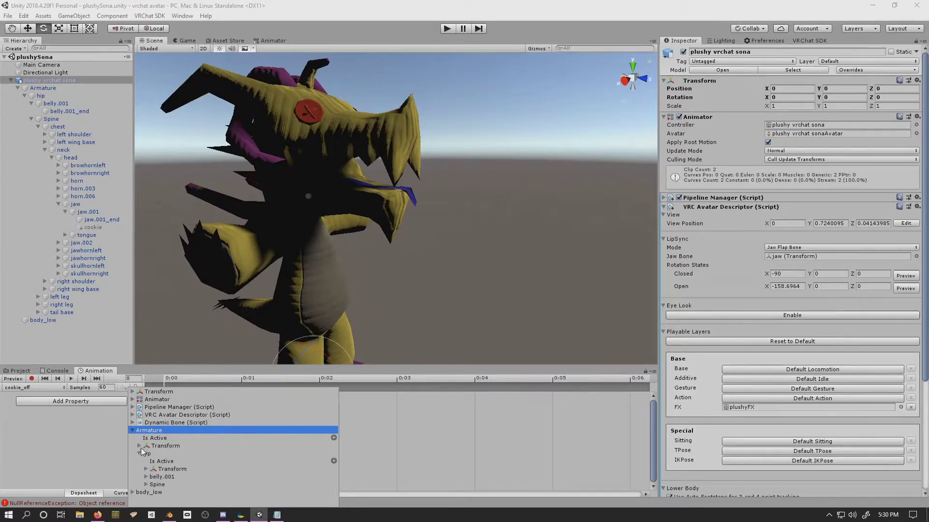
pyautogui.click(145, 485)
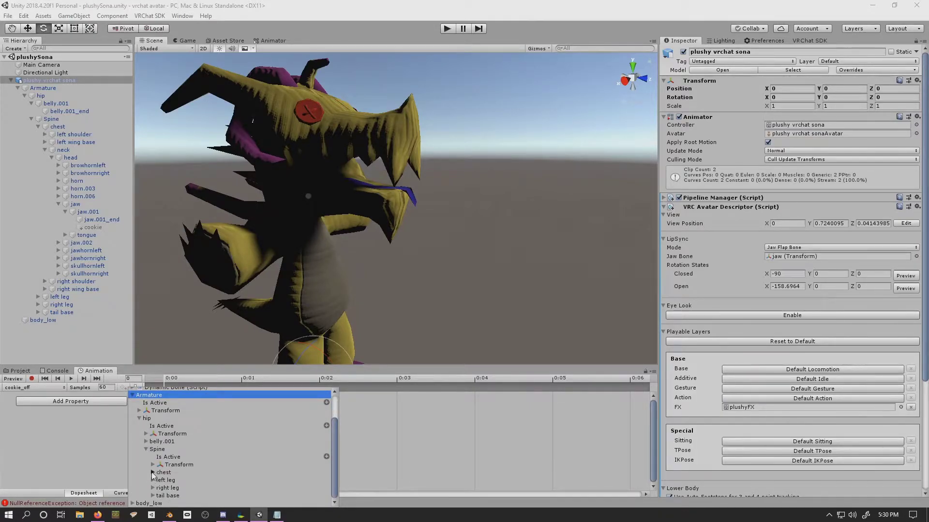
pyautogui.click(153, 473)
pyautogui.click(160, 483)
pyautogui.click(166, 458)
pyautogui.click(173, 461)
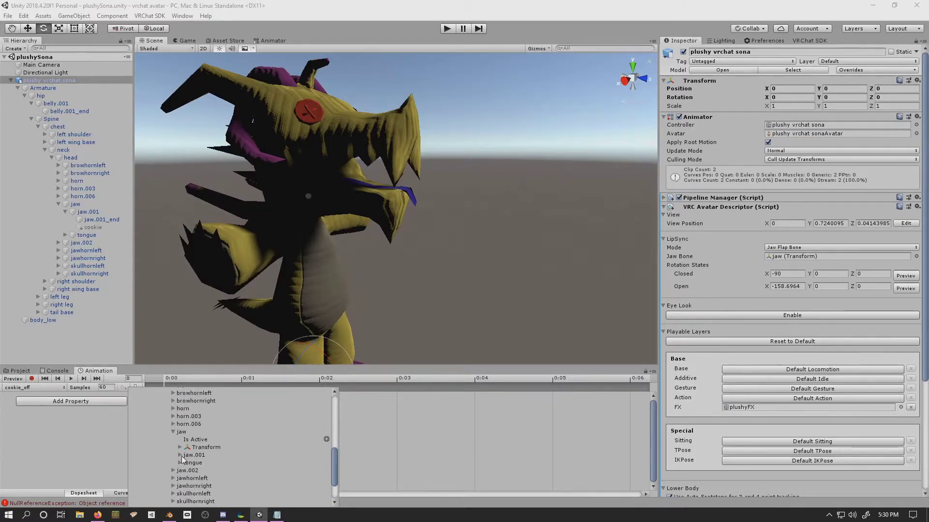
pyautogui.click(179, 455)
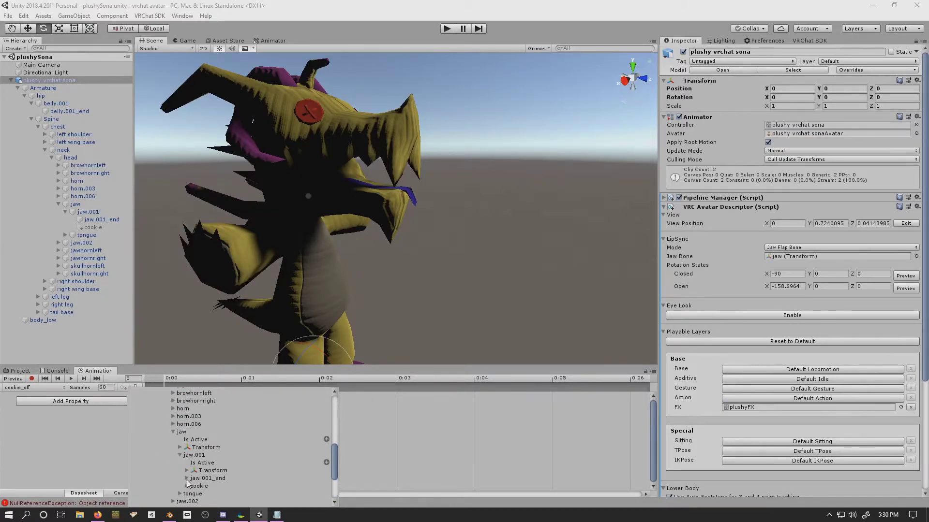
pyautogui.click(186, 487)
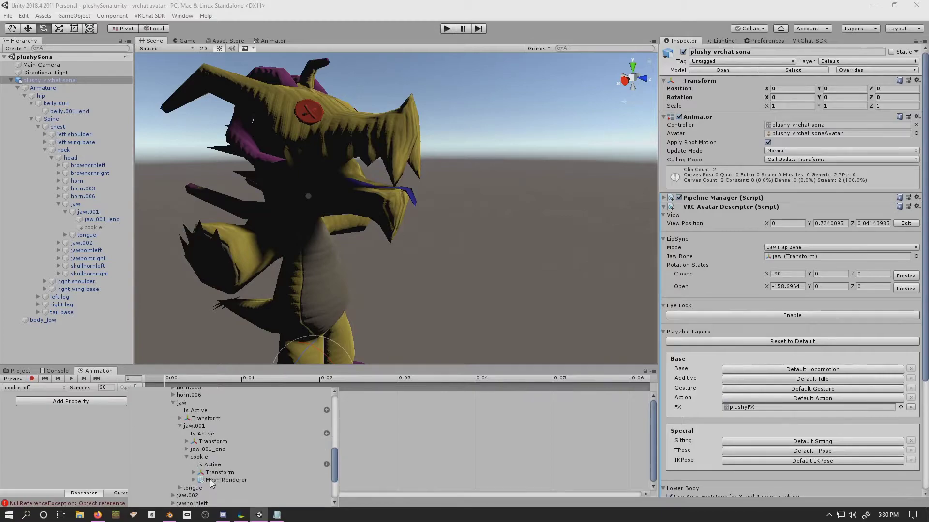
pyautogui.click(326, 464)
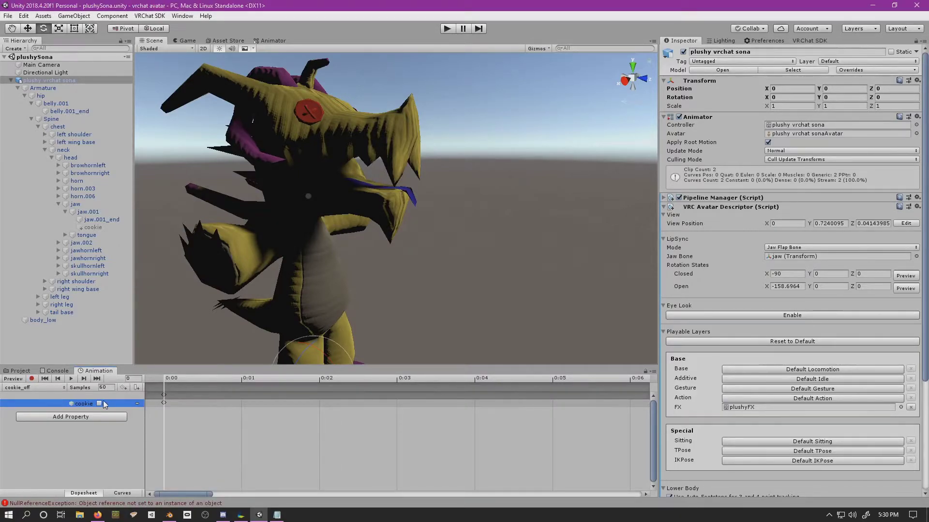
# - Move the cookie's end keyframe in the cookie_off clip from 1:00 to 0:01
pyautogui.click(164, 403)
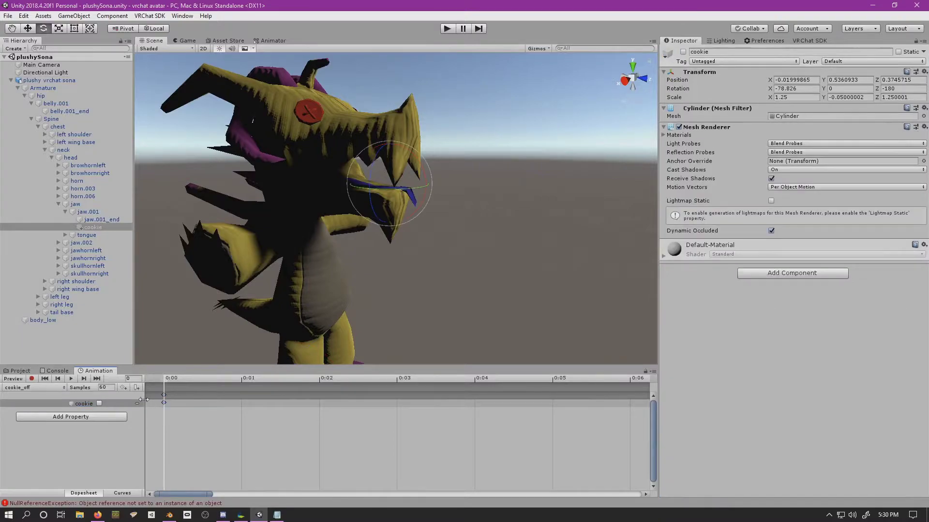
pyautogui.scroll(-10, 181, 400)
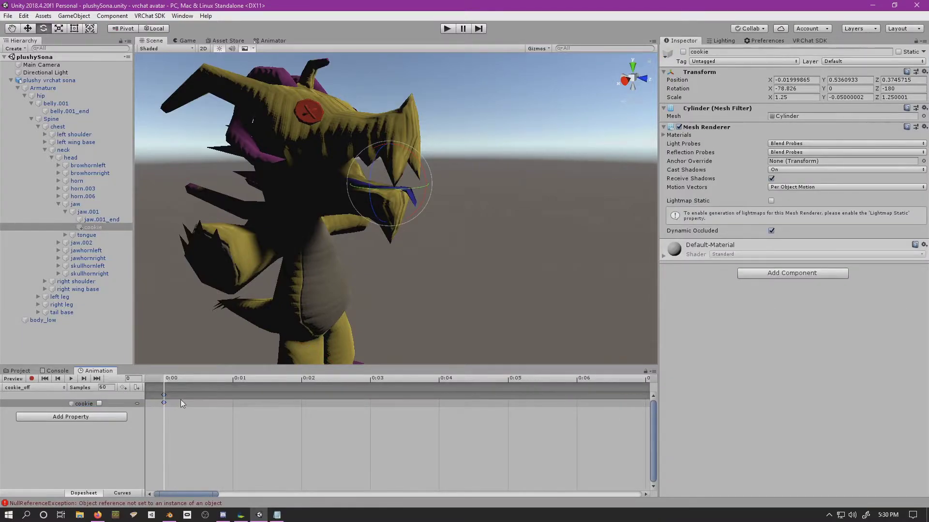
pyautogui.scroll(-10, 187, 394)
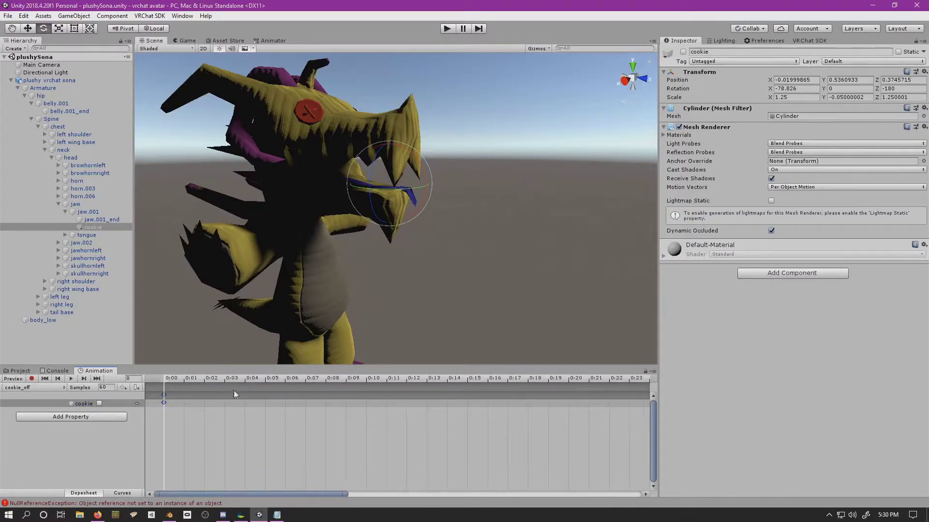
pyautogui.scroll(-2, 607, 394)
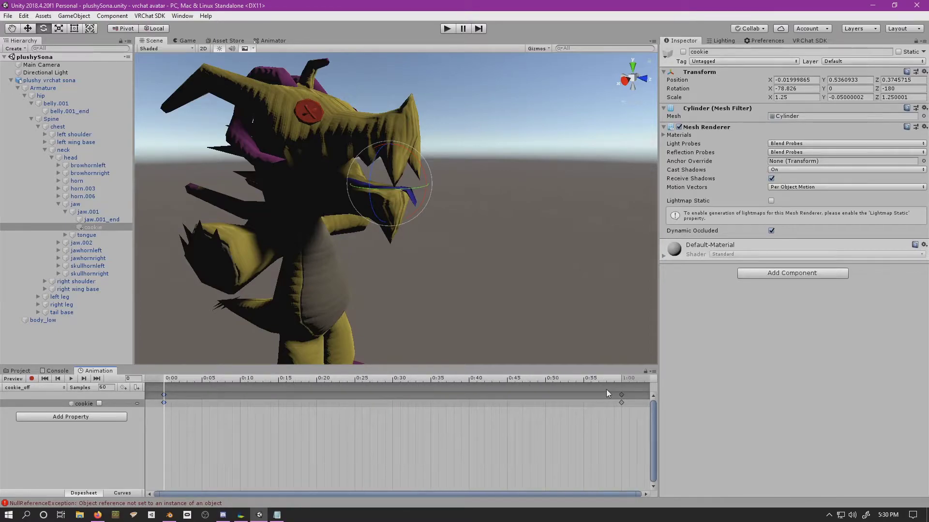
pyautogui.moveTo(621, 395); pyautogui.dragTo(176, 400)
pyautogui.scroll(2, 174, 399)
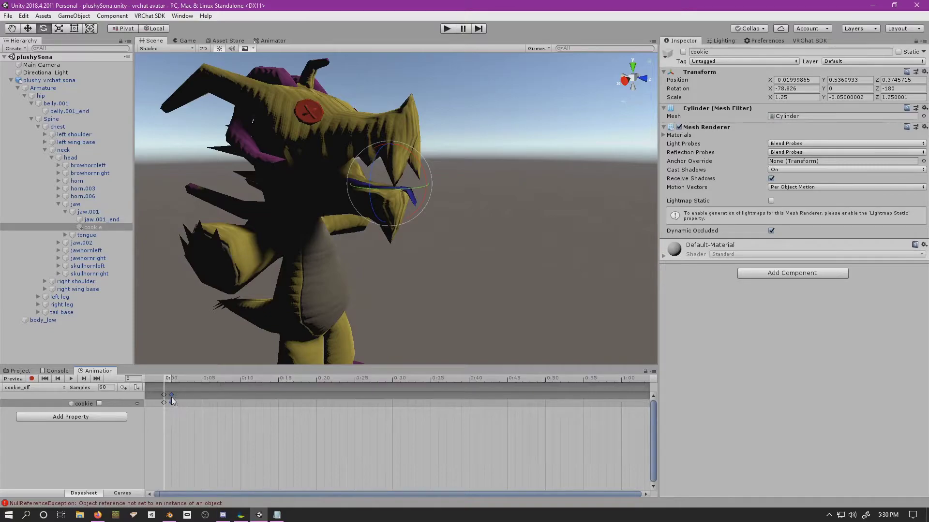
pyautogui.scroll(10, 166, 402)
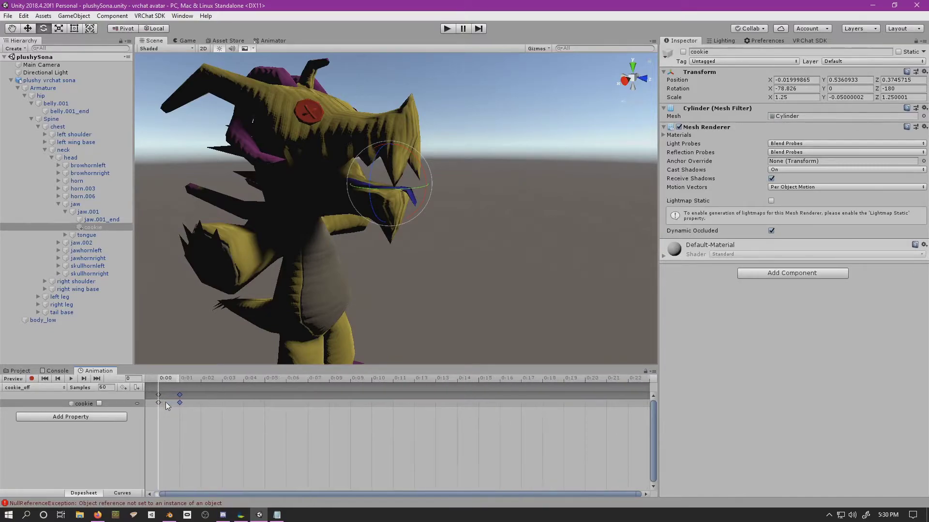
pyautogui.moveTo(166, 402); pyautogui.dragTo(182, 407, button='middle')
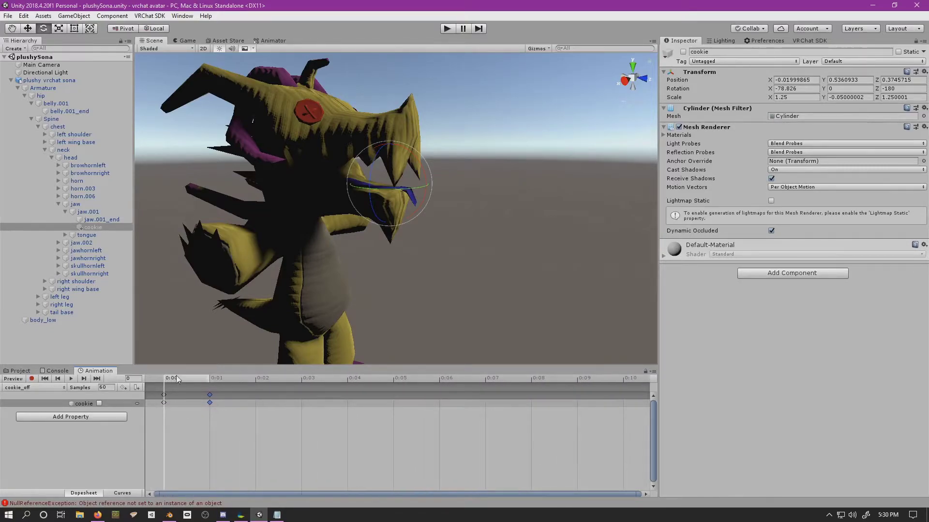
pyautogui.click(210, 395)
# - Scrub through the cookie_on and cookie_off clips between 0:00 and 0:01 to check the cookie's visibility in each
pyautogui.click(34, 387)
pyautogui.click(38, 408)
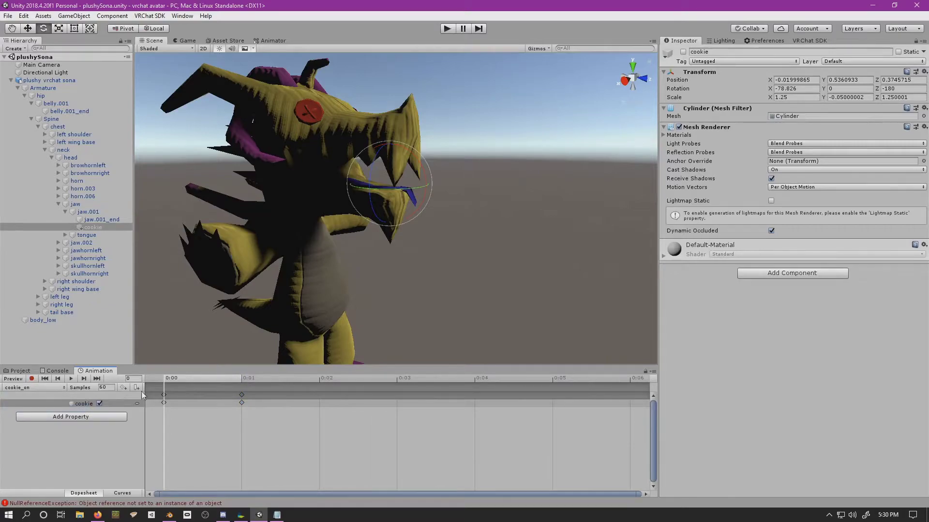
pyautogui.click(169, 396)
pyautogui.click(166, 397)
pyautogui.click(242, 403)
pyautogui.moveTo(232, 390); pyautogui.dragTo(181, 394)
pyautogui.click(211, 378)
pyautogui.moveTo(187, 384); pyautogui.dragTo(217, 384)
pyautogui.click(51, 388)
pyautogui.click(58, 398)
pyautogui.click(247, 378)
pyautogui.moveTo(248, 376); pyautogui.dragTo(163, 383)
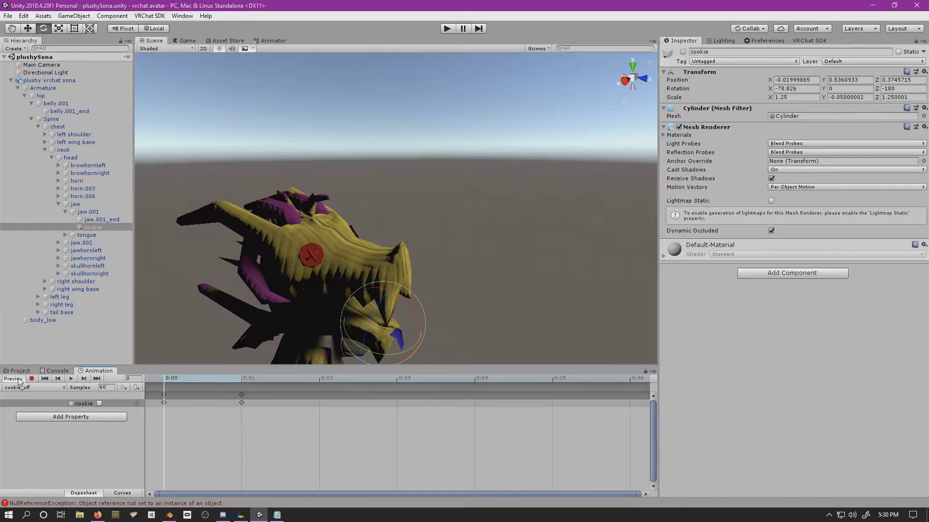
# - Save the scene
pyautogui.click(8, 16)
pyautogui.click(20, 52)
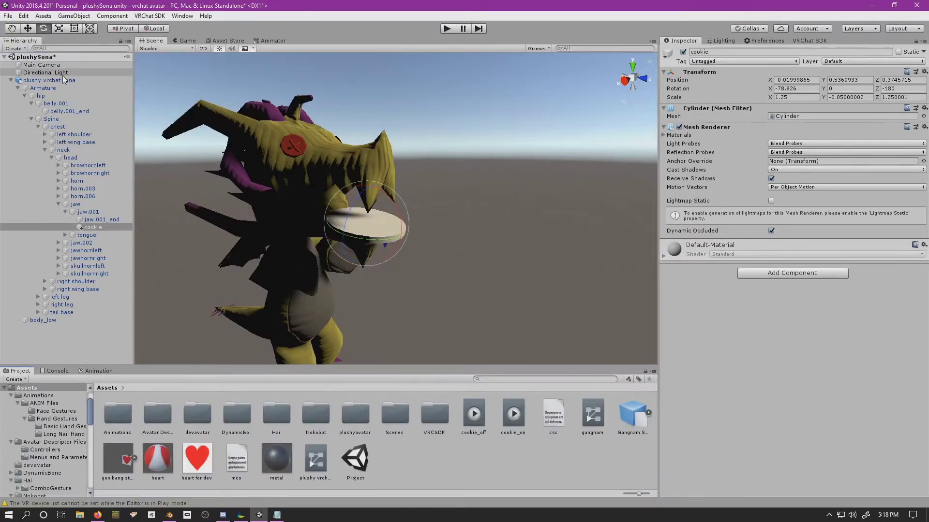
# - Enable customization of the Expressions and Playable Layers in the VRC Avatar Descriptor of the plushy vrchat sona avatar
pyautogui.click(61, 81)
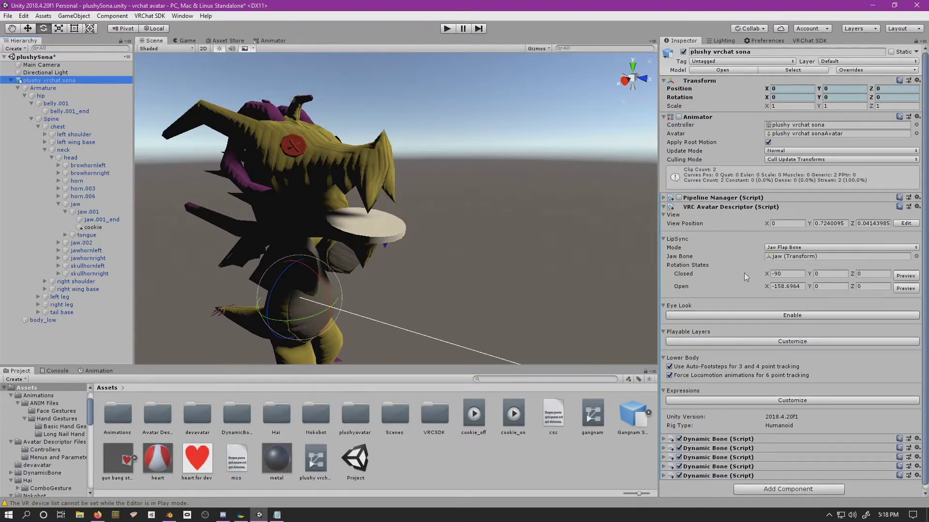
pyautogui.scroll(-1, 745, 261)
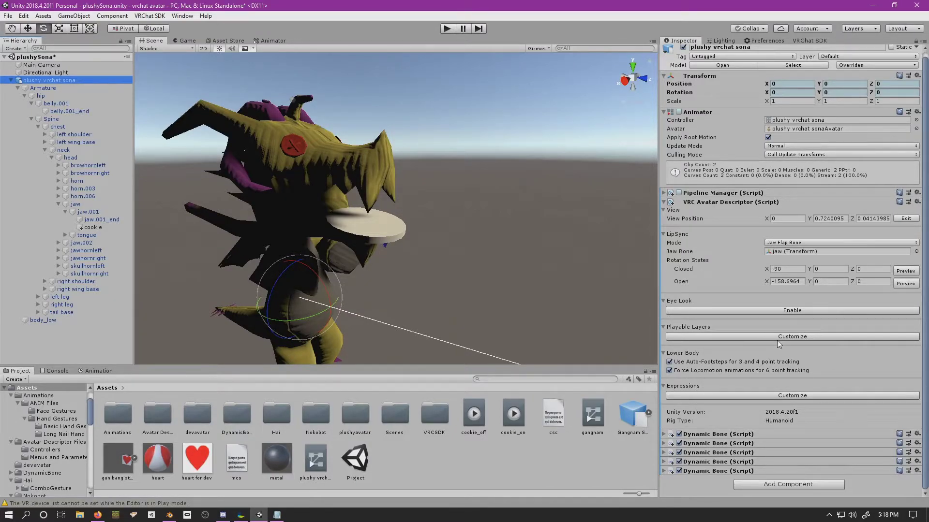
pyautogui.click(745, 393)
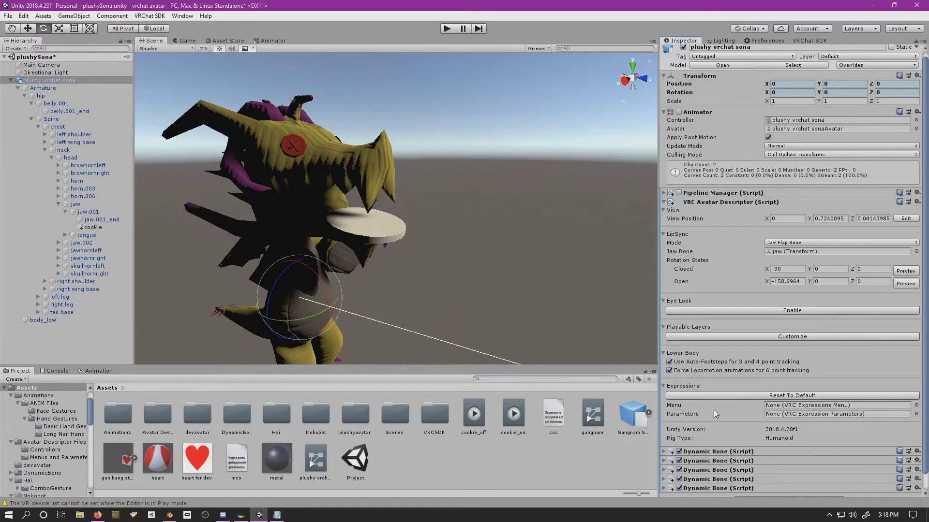
pyautogui.click(734, 336)
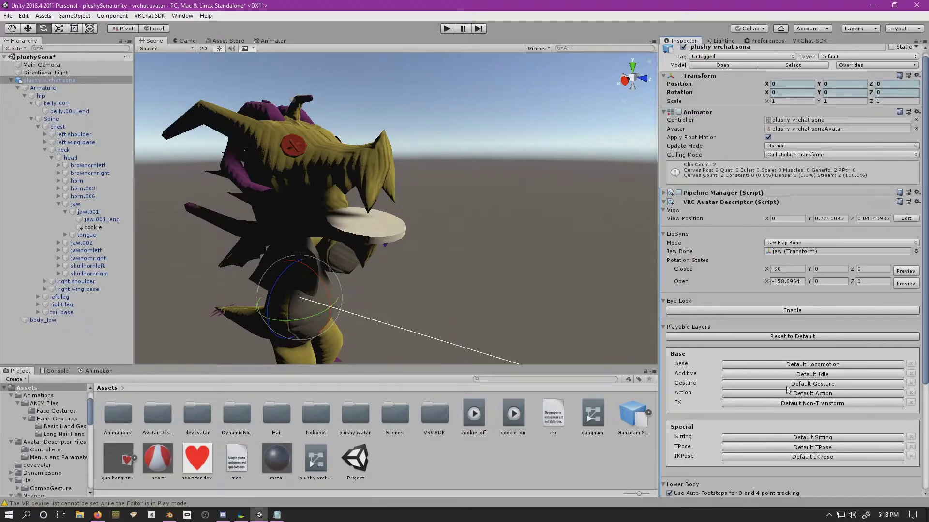
pyautogui.scroll(-4, 715, 398)
pyautogui.scroll(-1, 728, 382)
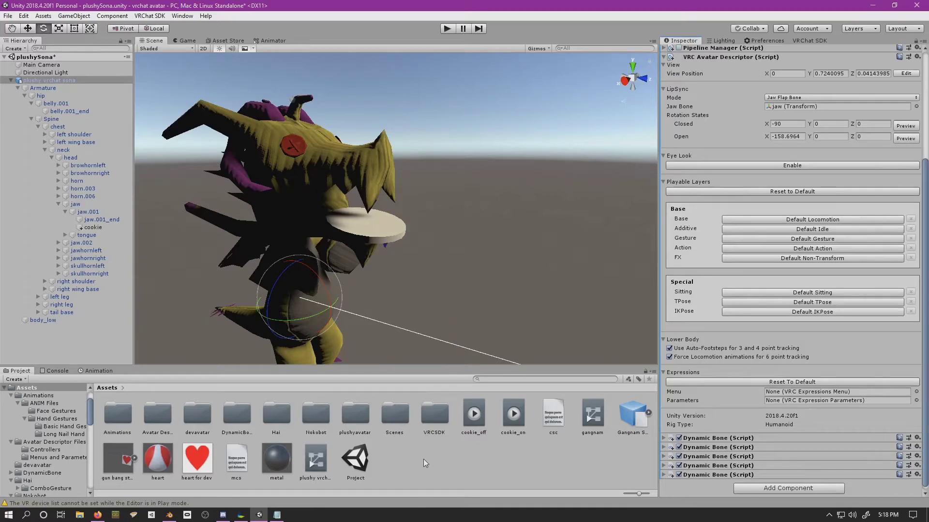
# - Create an Animator Controller named plushyFX in the Assets folder
pyautogui.click(435, 451)
pyautogui.rightClick(399, 449)
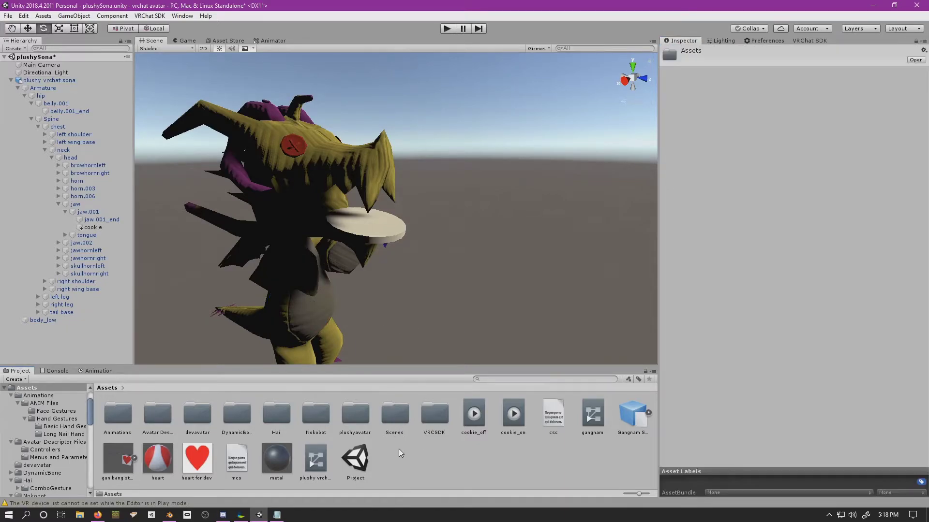
pyautogui.moveTo(500, 222)
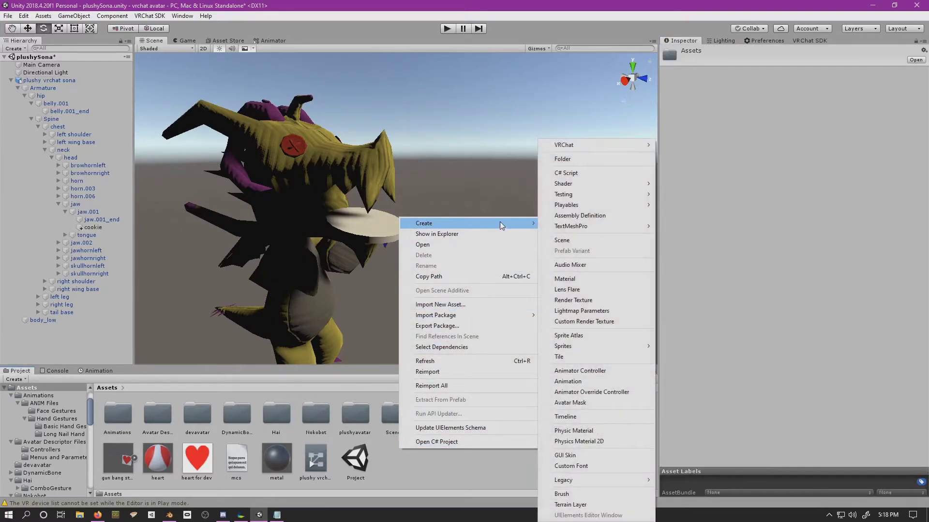
pyautogui.click(585, 372)
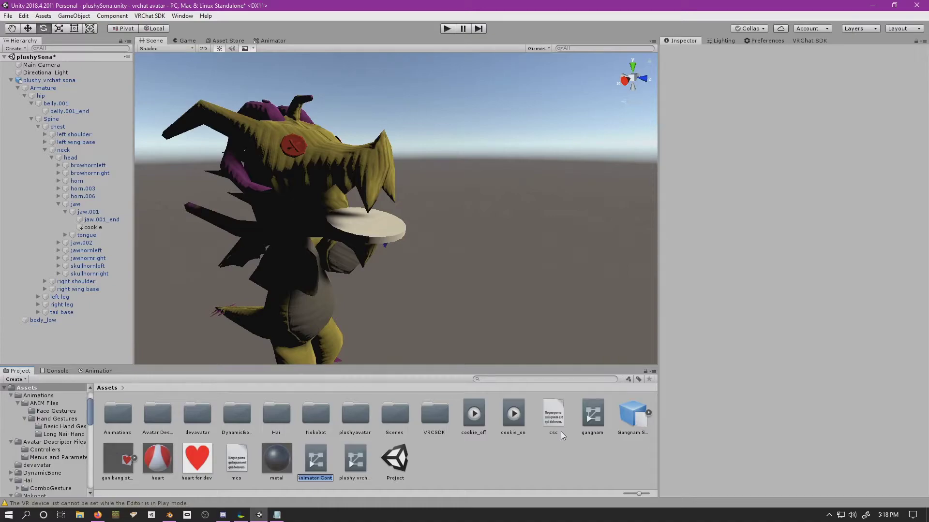
pyautogui.write('plushyFX')
pyautogui.press('Return')
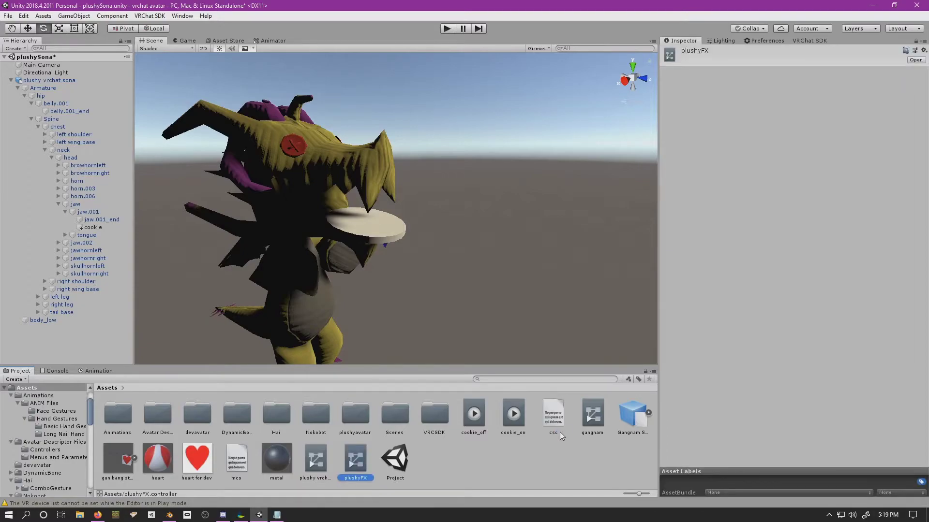
# - Open the plushyFX controller for editing, look over its state graph and parameters, and return to its layers
pyautogui.doubleClick(356, 460)
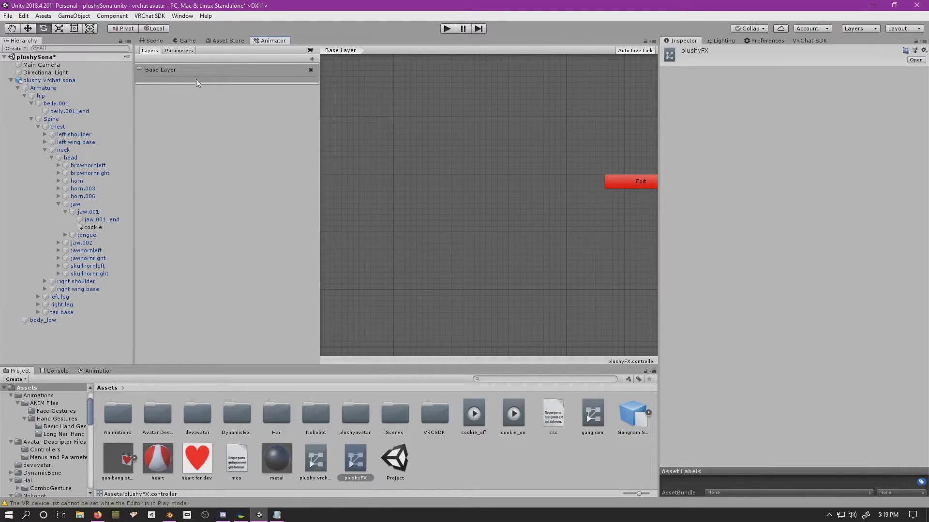
pyautogui.scroll(-3, 440, 148)
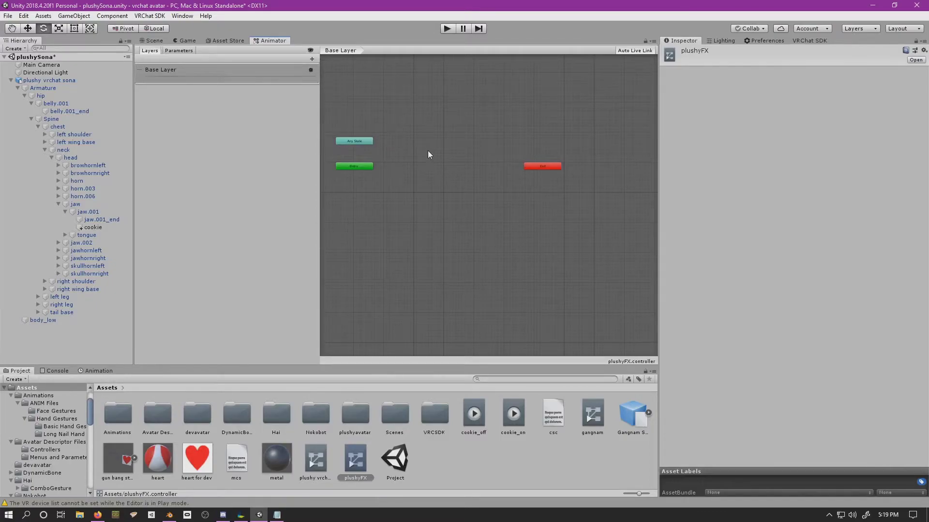
pyautogui.moveTo(427, 155); pyautogui.dragTo(440, 179, button='middle')
pyautogui.click(178, 50)
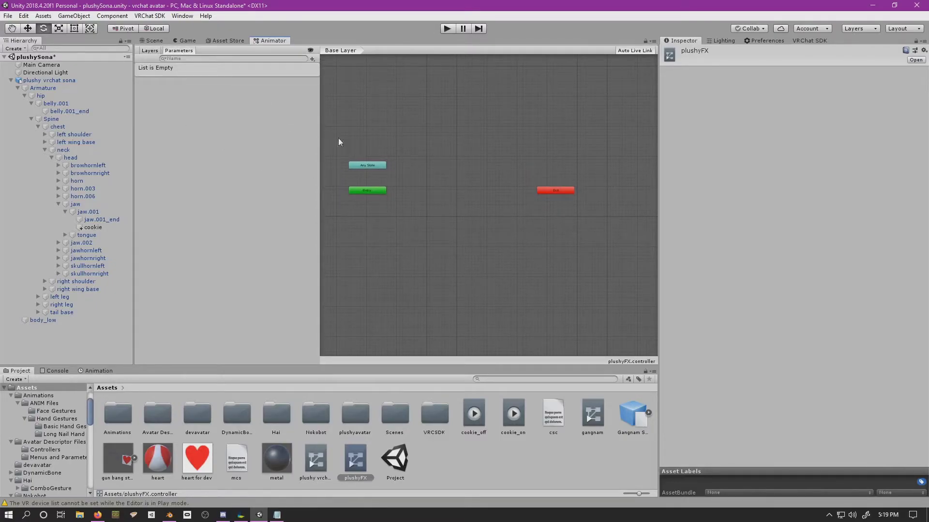
pyautogui.click(151, 51)
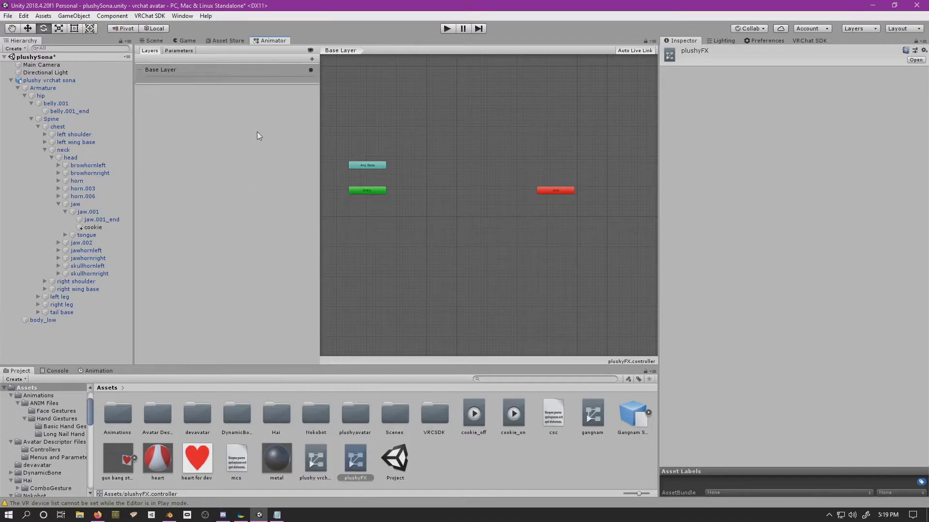
# - Add a layer named Cookie to the plushyFX controller and set its weight to 1
pyautogui.click(312, 60)
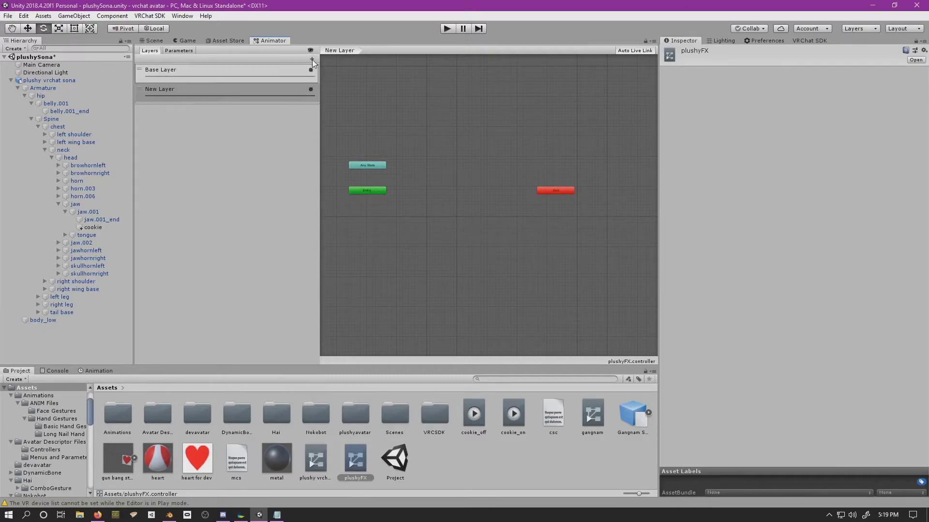
pyautogui.write('Cookie')
pyautogui.press('Return')
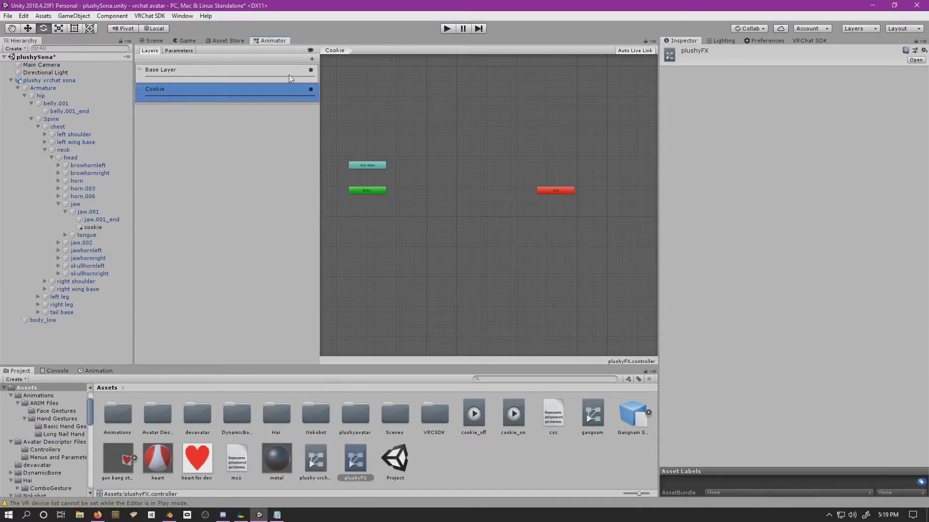
pyautogui.click(310, 89)
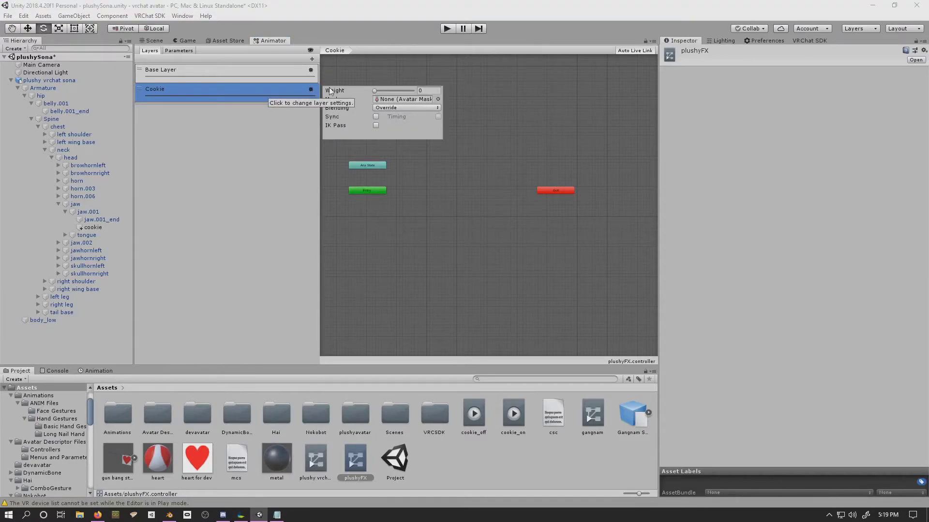
pyautogui.moveTo(375, 92); pyautogui.dragTo(455, 97)
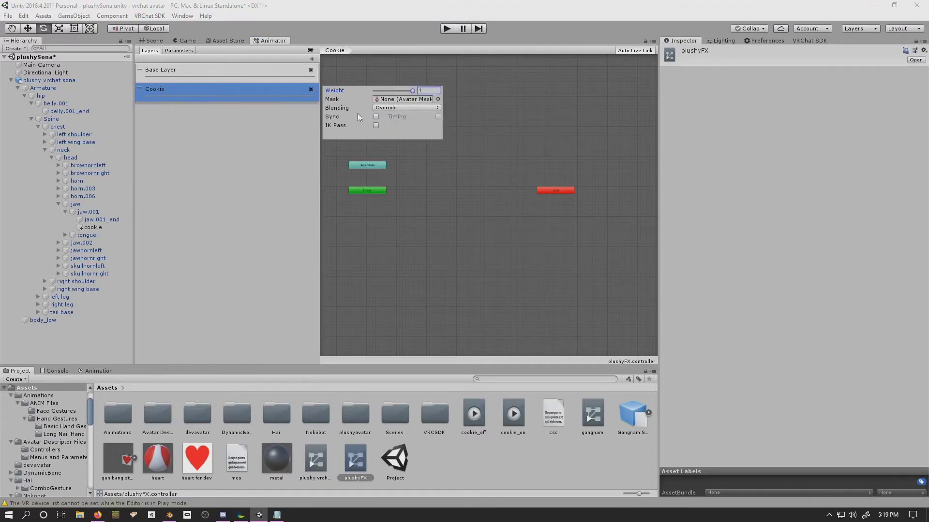
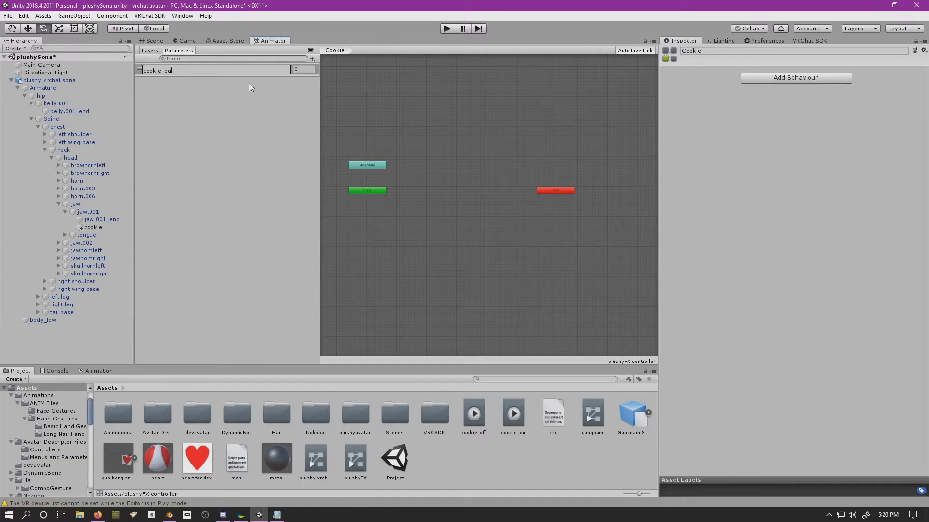
# - Finish naming the new plushyFX controller parameter cookieToggle
pyautogui.write('gle')
pyautogui.press('Return')
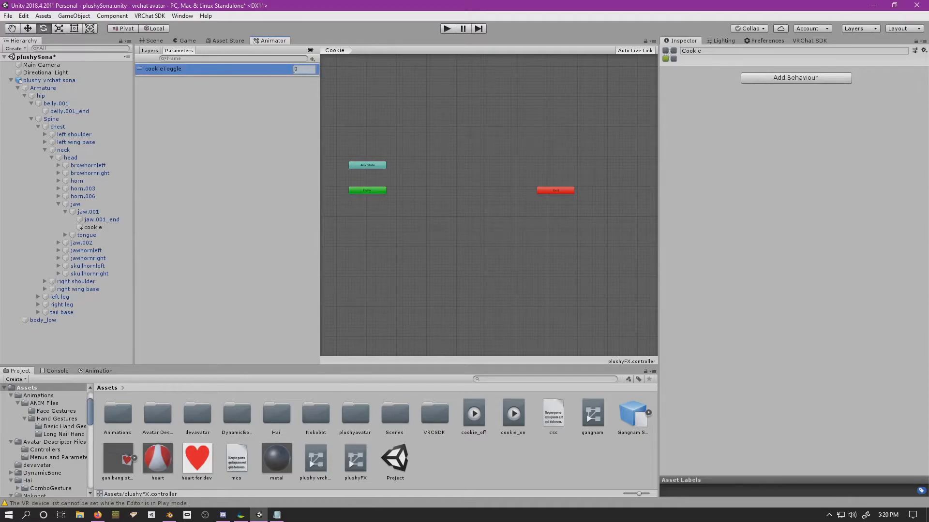
pyautogui.click(416, 181)
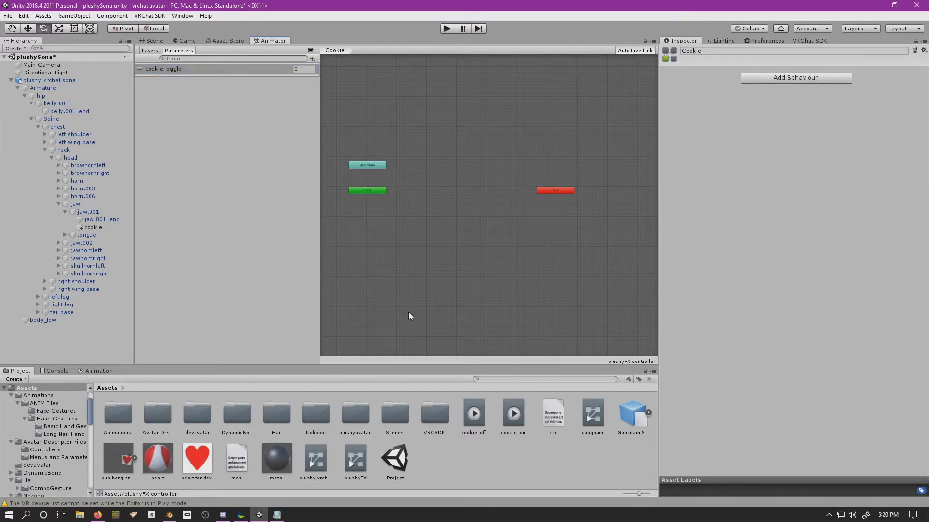
# - Add the cookie_off and cookie_on clips as states in the Cookie layer, with cookie_off as default, and arrange them side by side
pyautogui.click(513, 420)
pyautogui.moveTo(510, 418); pyautogui.dragTo(422, 190)
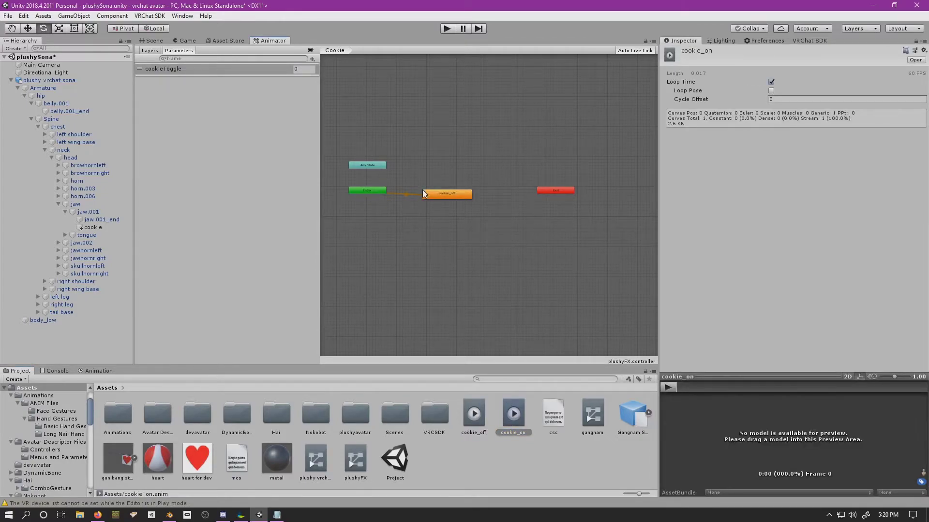
pyautogui.scroll(2, 420, 196)
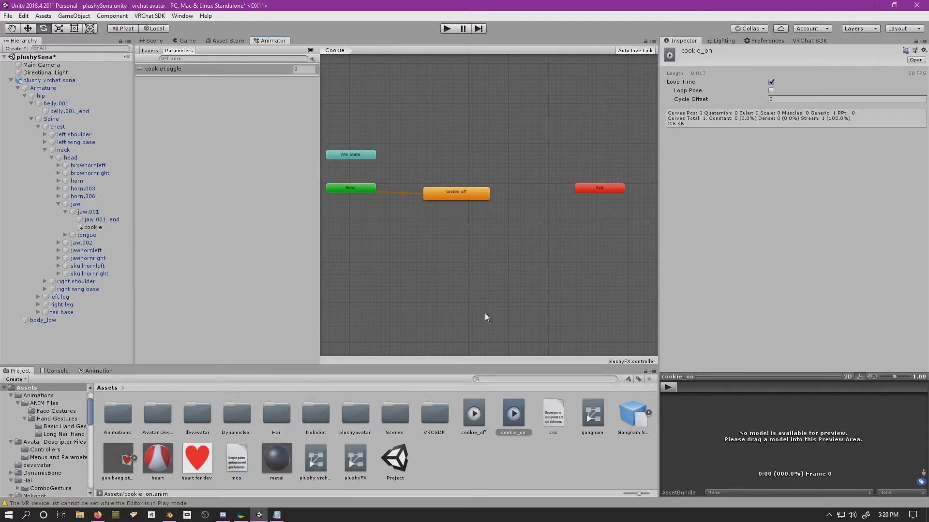
pyautogui.moveTo(512, 197)
pyautogui.mouseDown()
pyautogui.moveTo(511, 190)
pyautogui.moveTo(452, 189)
pyautogui.moveTo(502, 185)
pyautogui.mouseUp()
# - Create transitions in both directions between the cookie_off and cookie_on states
pyautogui.rightClick(468, 188)
pyautogui.click(480, 190)
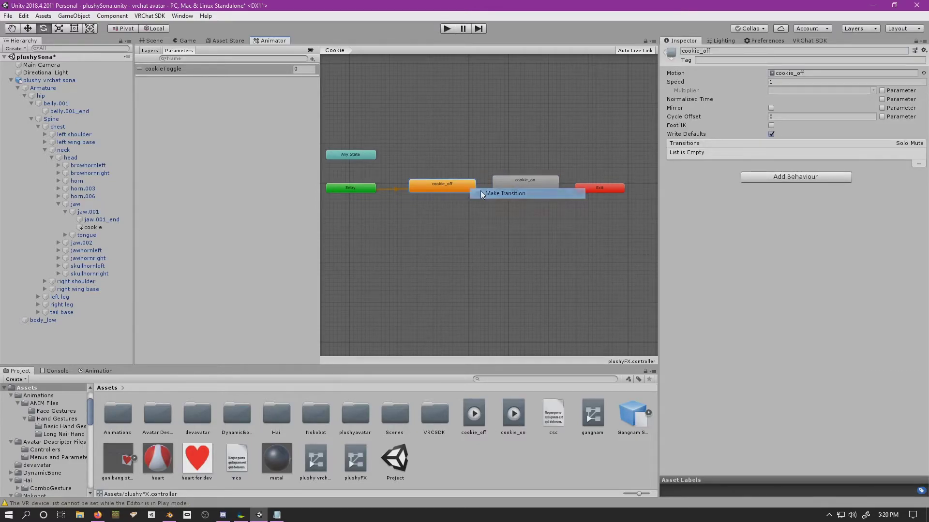
pyautogui.click(506, 185)
pyautogui.rightClick(507, 185)
pyautogui.click(515, 190)
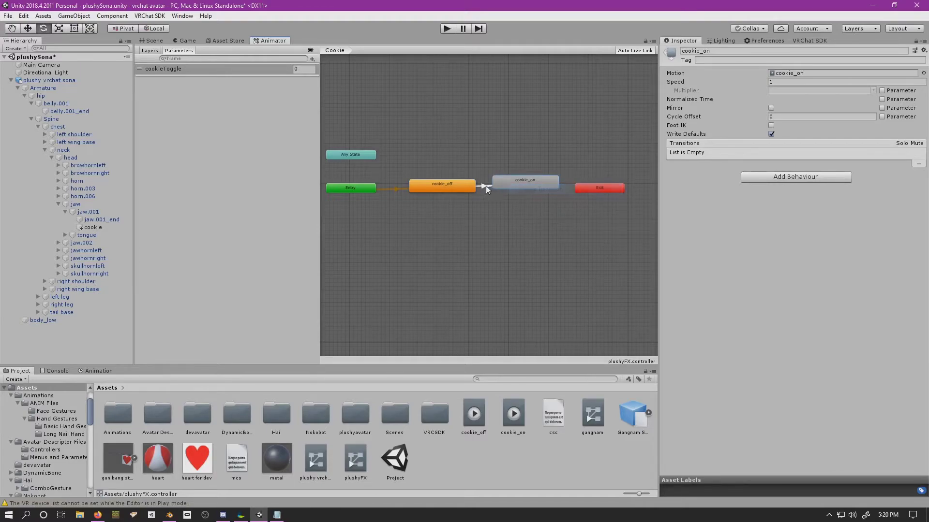
pyautogui.click(463, 184)
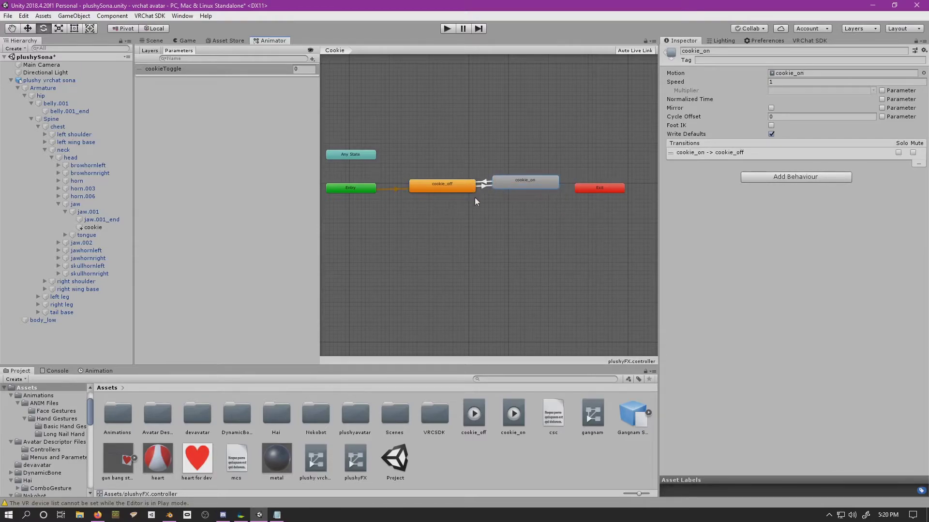
# - Add a condition to the cookie_off to cookie_on transition requiring cookieToggle Equals 1
pyautogui.scroll(3, 464, 230)
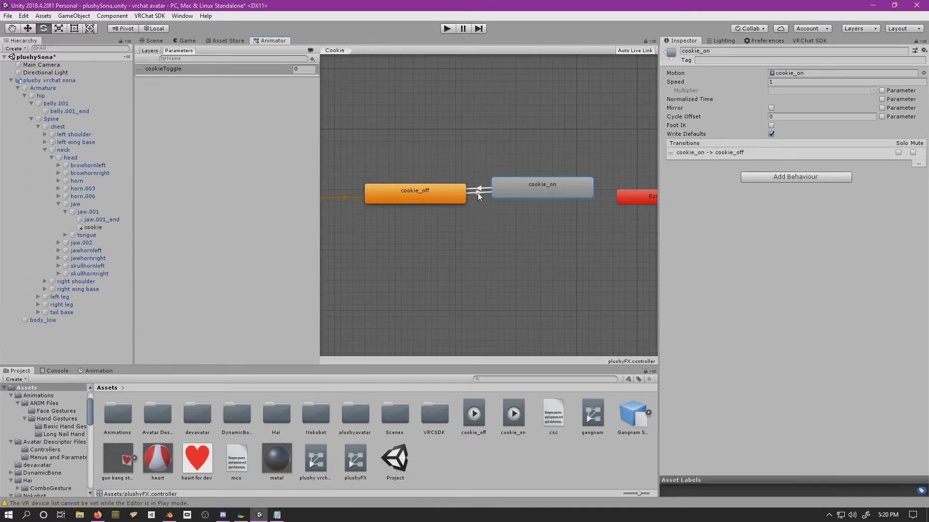
pyautogui.click(478, 192)
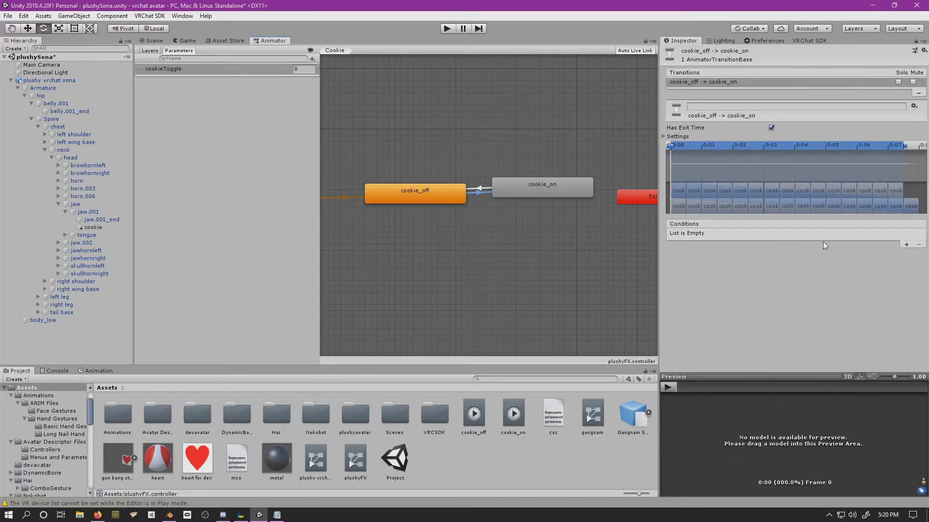
pyautogui.click(906, 244)
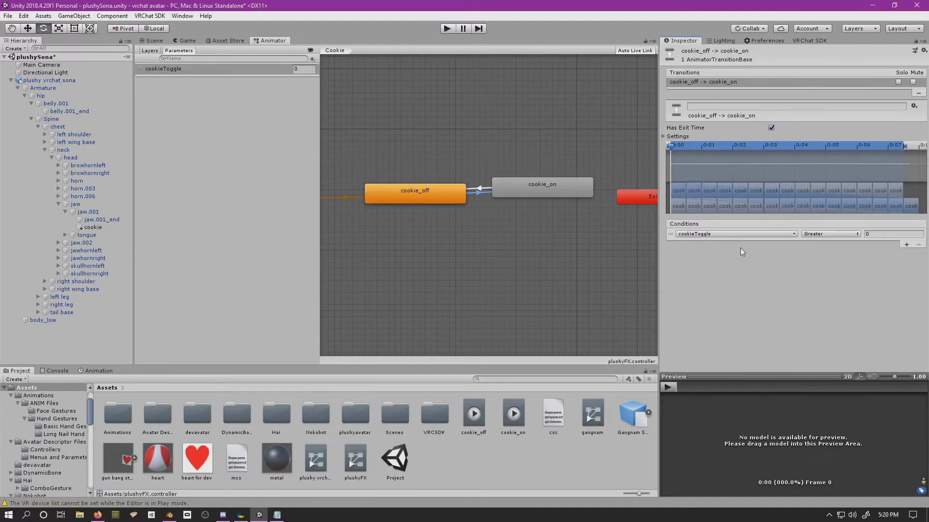
pyautogui.click(839, 233)
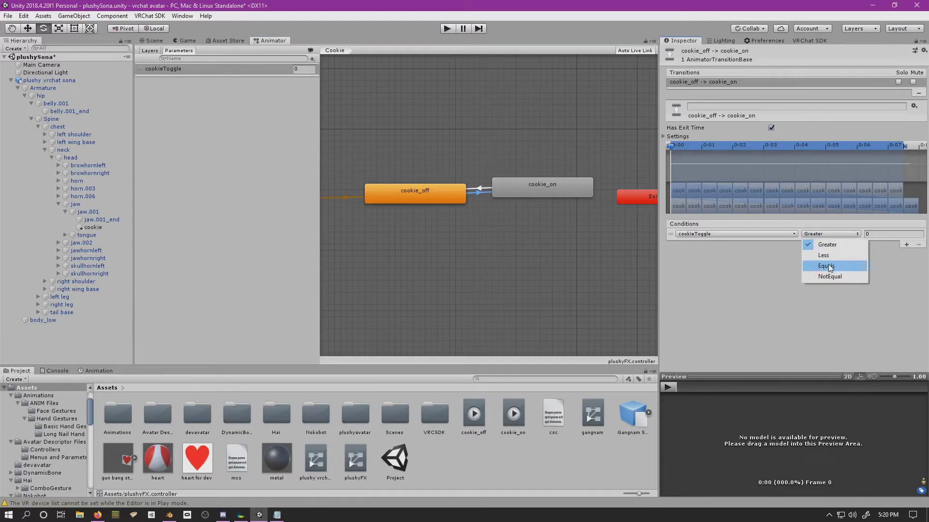
pyautogui.click(830, 266)
pyautogui.click(875, 233)
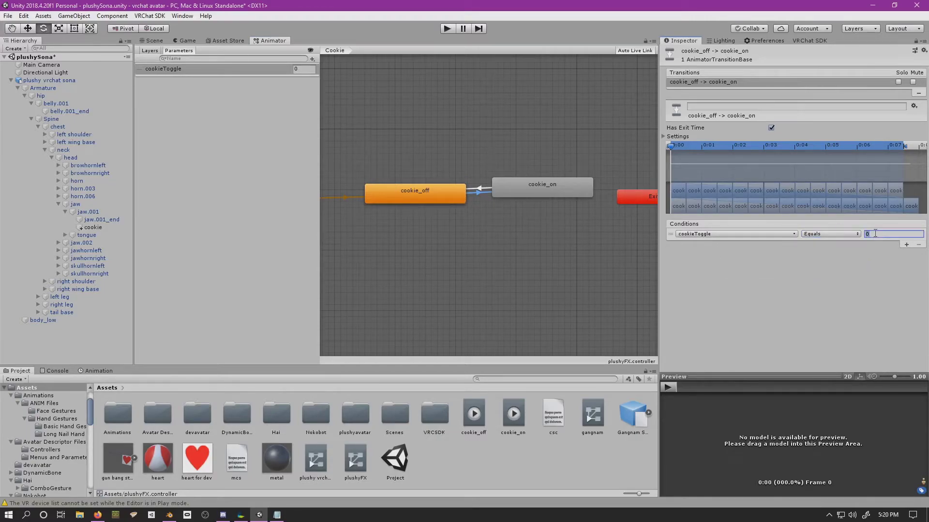
pyautogui.write('1')
# - Add a cookieToggle Equals 0 condition to the cookie_on to cookie_off transition and expand its settings
pyautogui.click(482, 188)
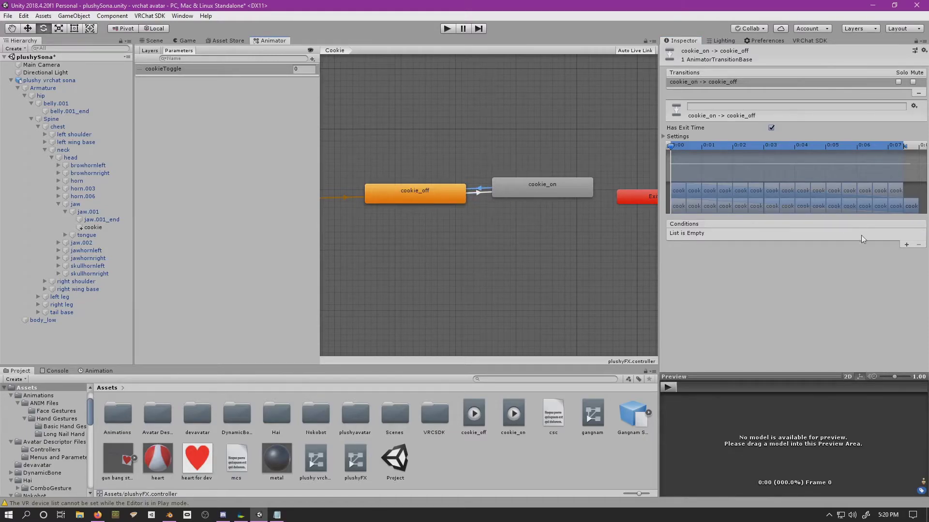
pyautogui.click(906, 245)
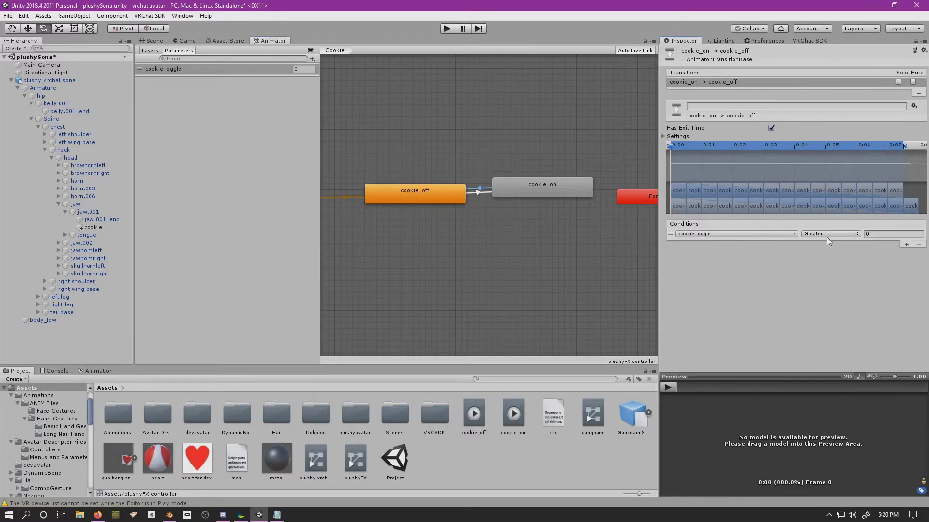
pyautogui.click(842, 234)
pyautogui.click(826, 266)
pyautogui.click(665, 138)
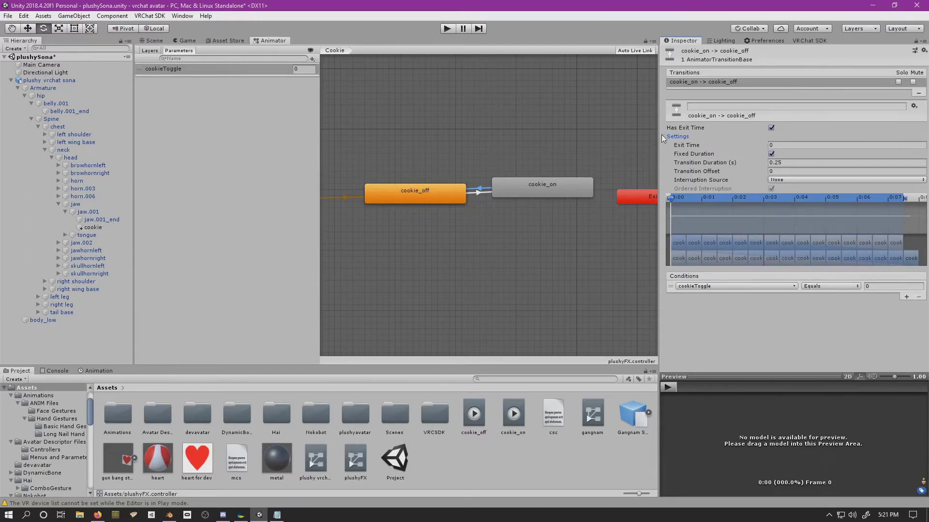
pyautogui.click(408, 226)
pyautogui.scroll(-3, 416, 231)
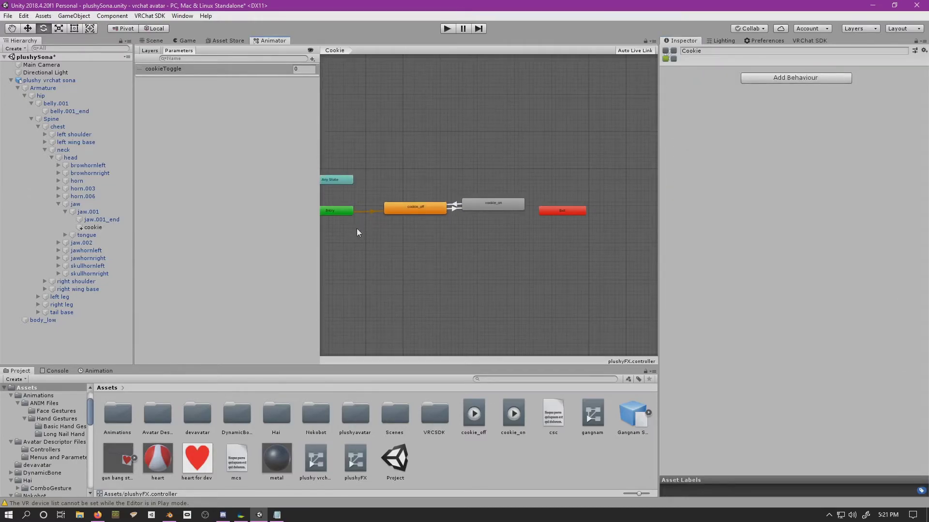
pyautogui.moveTo(356, 228); pyautogui.dragTo(378, 237, button='middle')
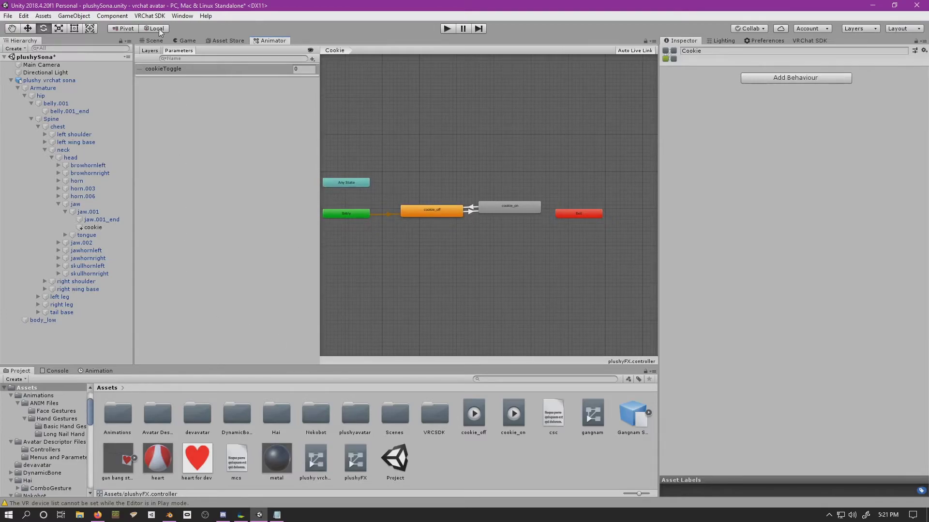
# - Return to the Scene view and create a VRChat Expression Parameters asset named PlushyExpressionsParams in the Assets folder
pyautogui.click(142, 40)
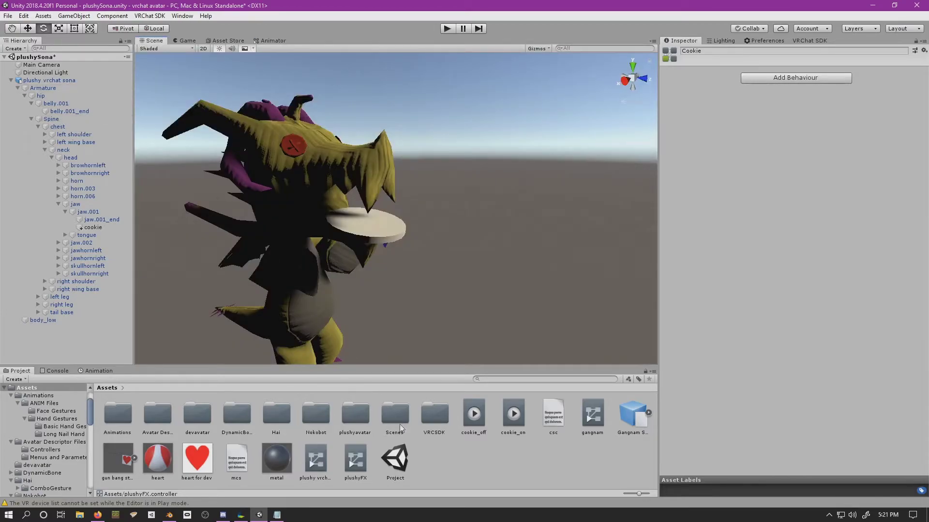
pyautogui.rightClick(449, 460)
pyautogui.moveTo(548, 232)
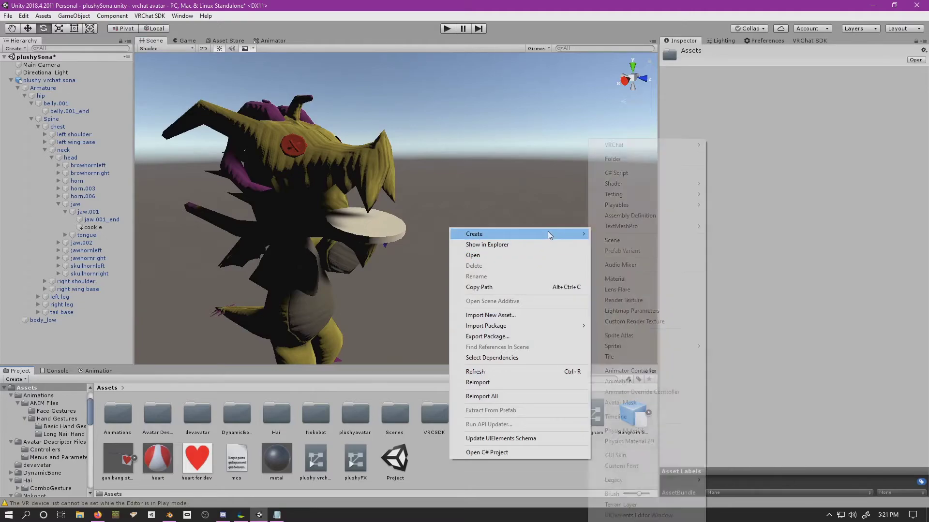
pyautogui.moveTo(660, 144)
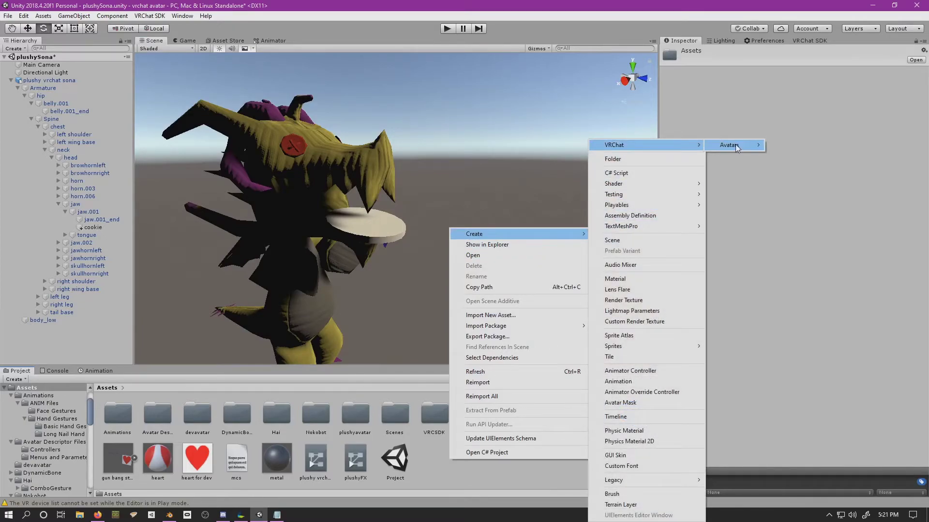
pyautogui.moveTo(736, 144)
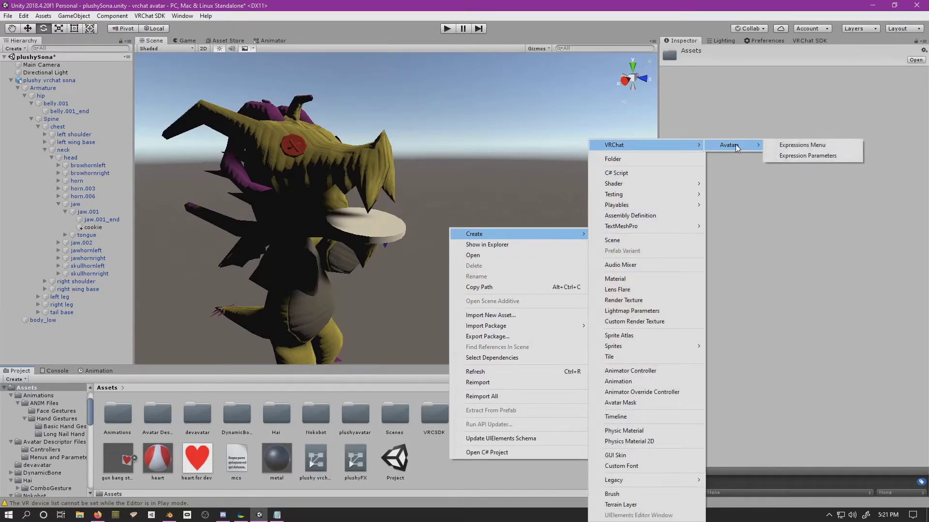
pyautogui.click(808, 156)
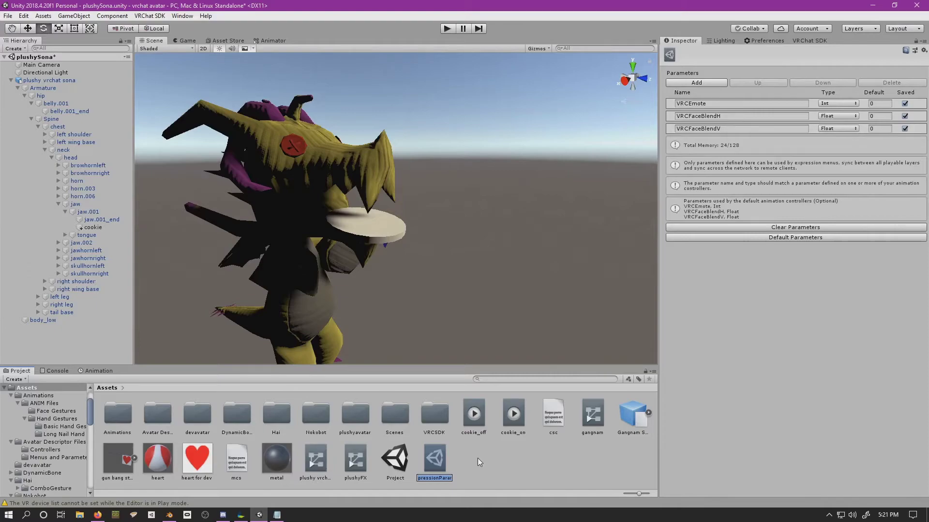
pyautogui.write('Plushy')
pyautogui.write('Pa')
pyautogui.press('BackSpace')
pyautogui.press('BackSpace')
pyautogui.press('BackSpace')
pyautogui.write('yExpressionsParams')
pyautogui.press('Return')
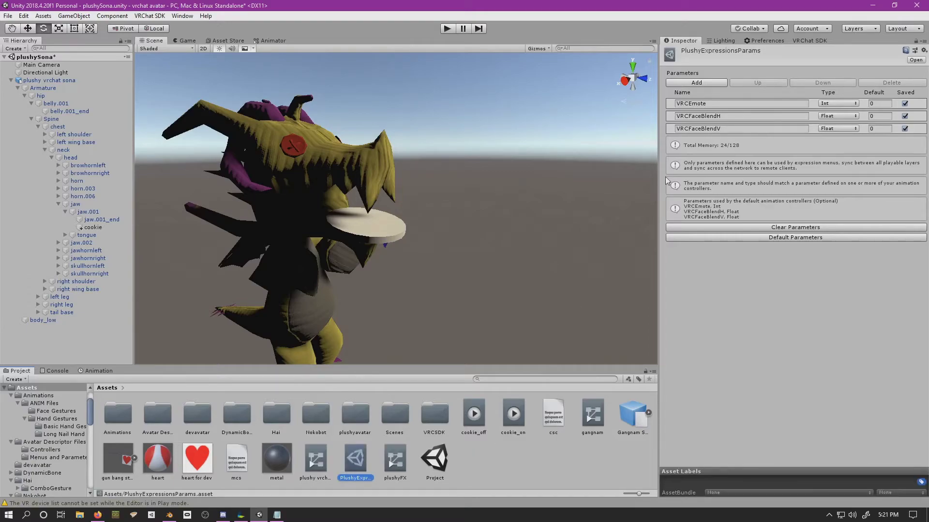
# - Add a parameter named cookieToggle of type Int to PlushyExpressionsParams
pyautogui.click(706, 80)
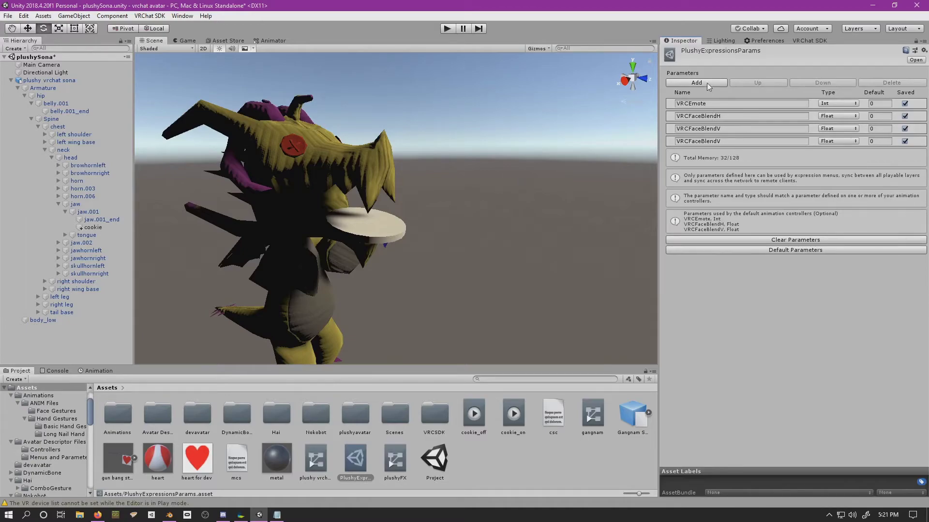
pyautogui.click(729, 141)
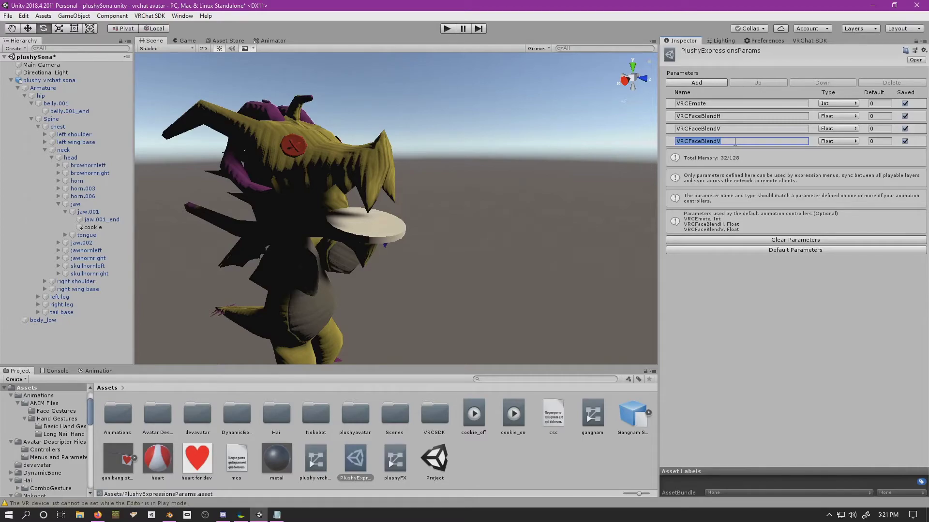
pyautogui.write('cookioeToggle')
pyautogui.click(832, 141)
pyautogui.click(839, 152)
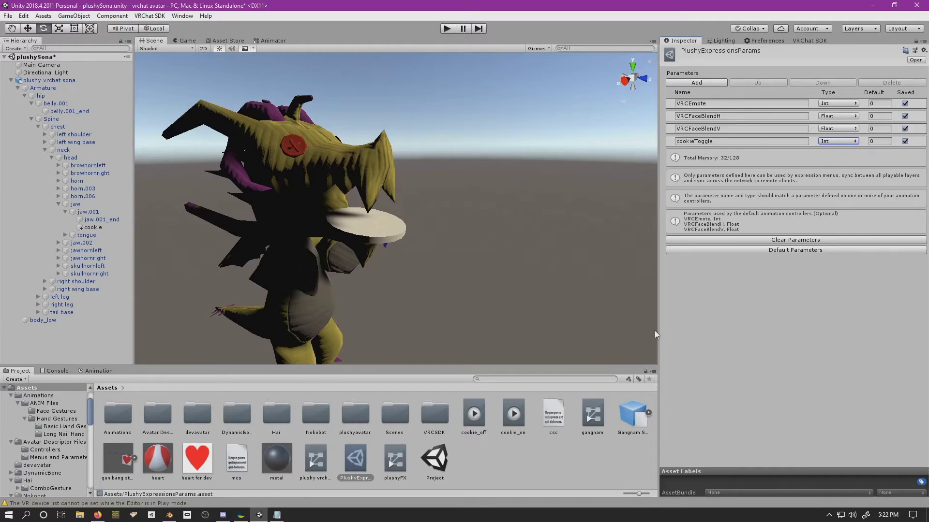
# - Create a VRChat Expressions Menu asset named PlushyExpressionsMenu in the Assets folder
pyautogui.rightClick(504, 449)
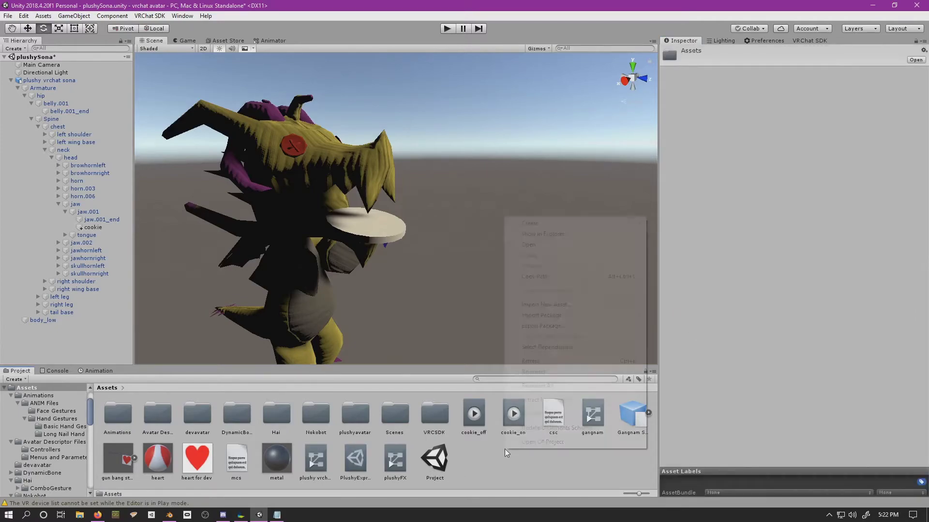
pyautogui.moveTo(615, 227)
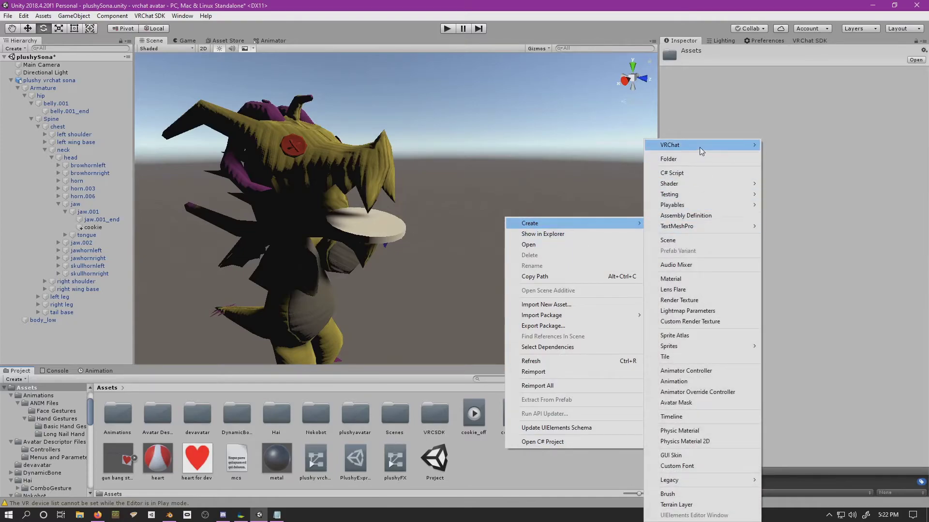
pyautogui.moveTo(723, 146)
pyautogui.moveTo(796, 146)
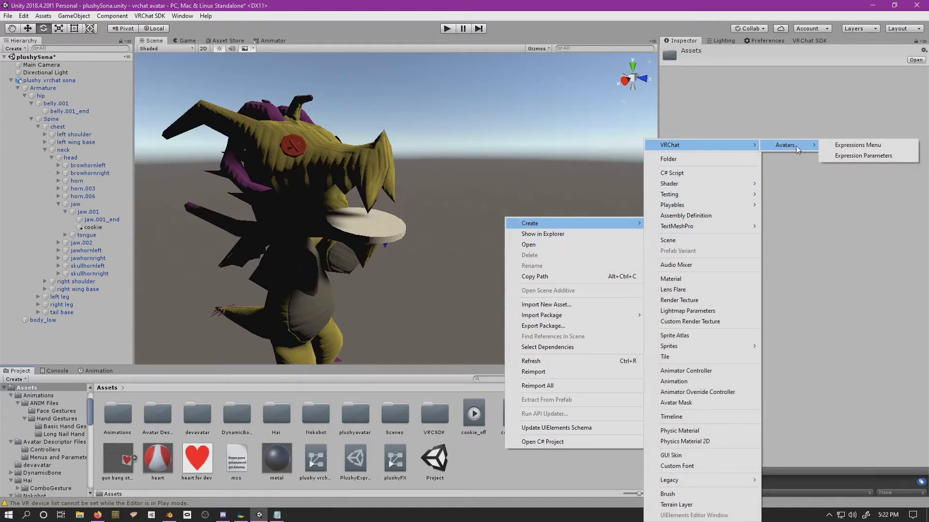
pyautogui.click(849, 149)
pyautogui.write('P')
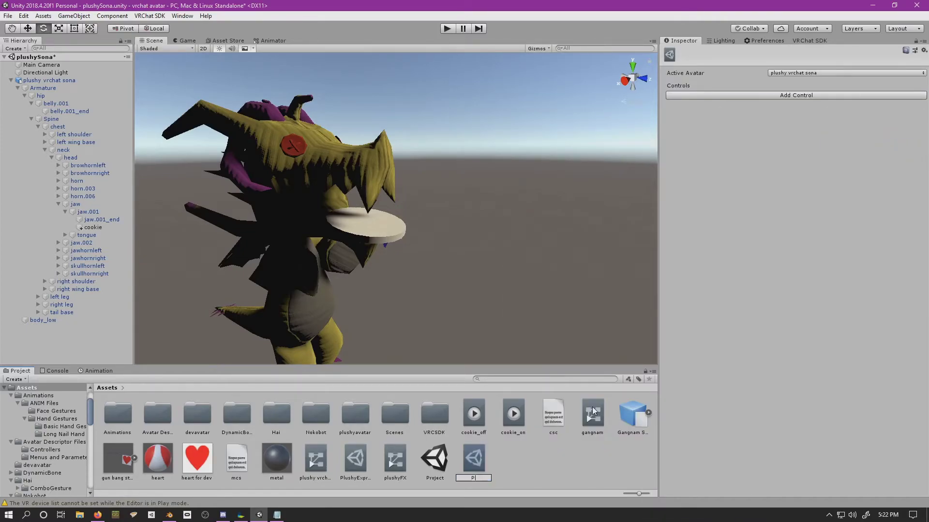
pyautogui.write('lu')
pyautogui.write('shy')
pyautogui.write('Expressions')
pyautogui.write('Menu')
pyautogui.press('Return')
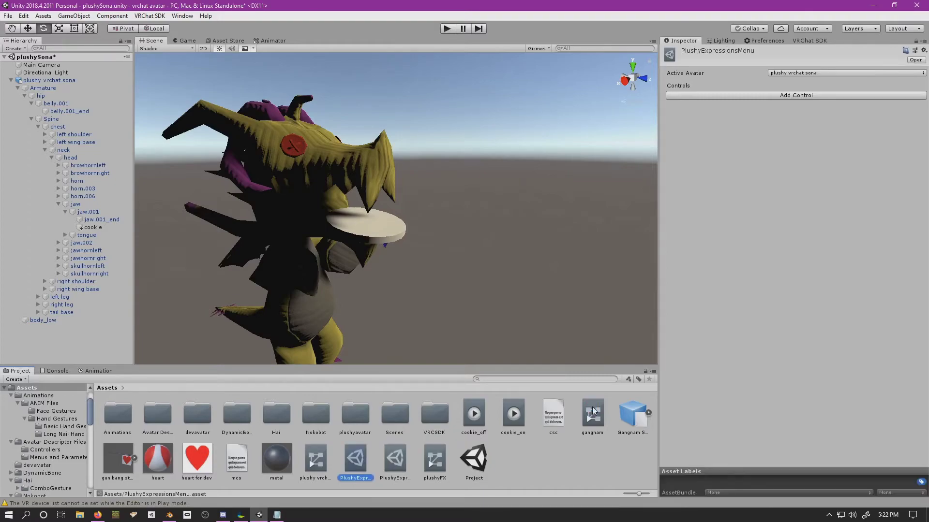
# - Add a control named cookieToggle to PlushyExpressionsMenu and collapse its entry
pyautogui.click(764, 96)
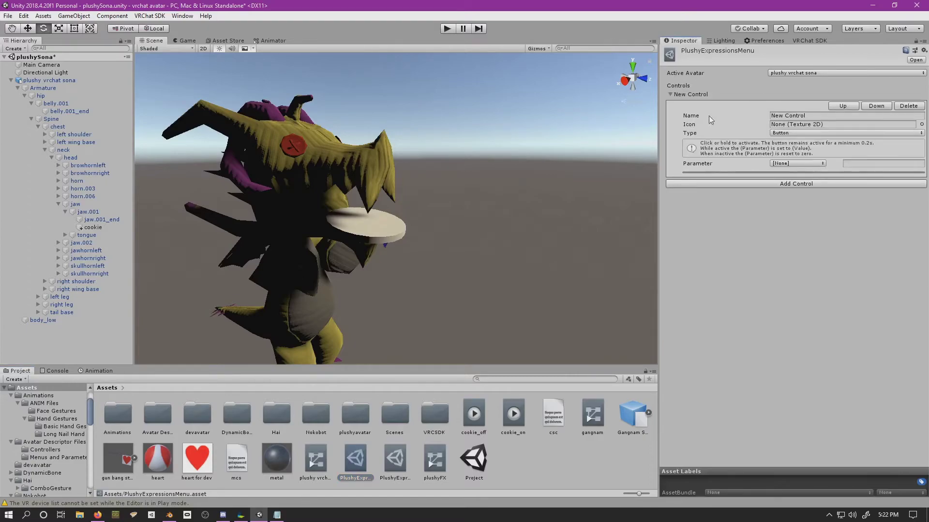
pyautogui.click(816, 115)
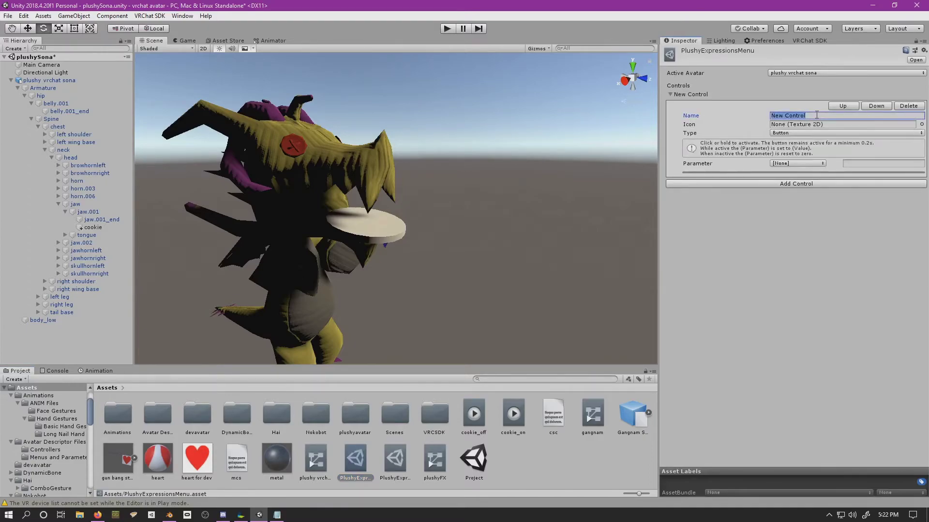
pyautogui.write('cookieToggle')
pyautogui.click(670, 95)
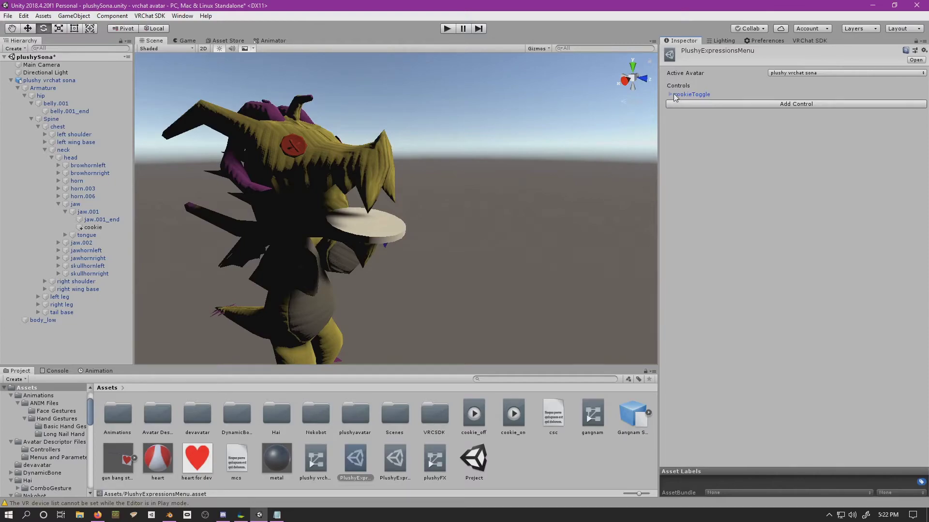
# - Expand the cookieToggle control in PlushyExpressionsMenu and rename it CookieToggle
pyautogui.click(677, 96)
pyautogui.click(806, 116)
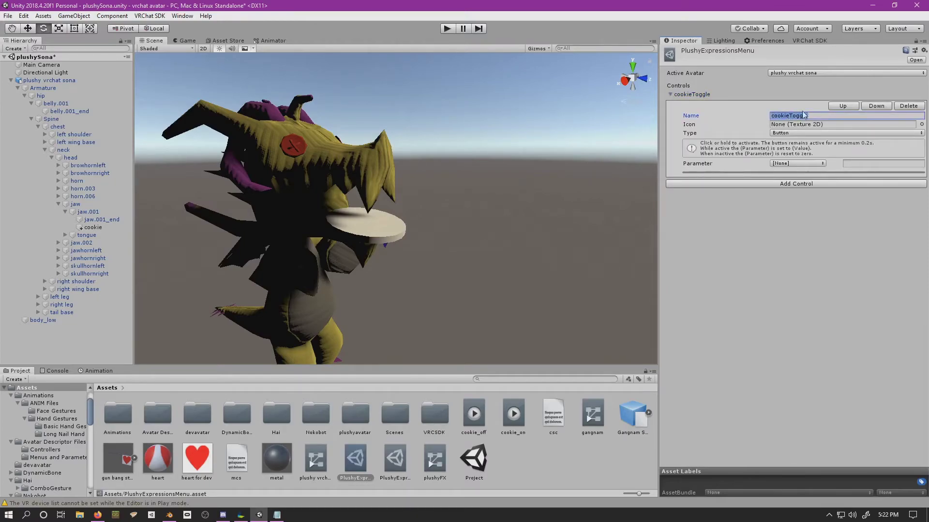
pyautogui.write('dookie blah')
pyautogui.click(803, 115)
pyautogui.write('CookieToggle')
# - Give the CookieToggle control the item_light texture as its icon and set its type to Toggle
pyautogui.click(921, 125)
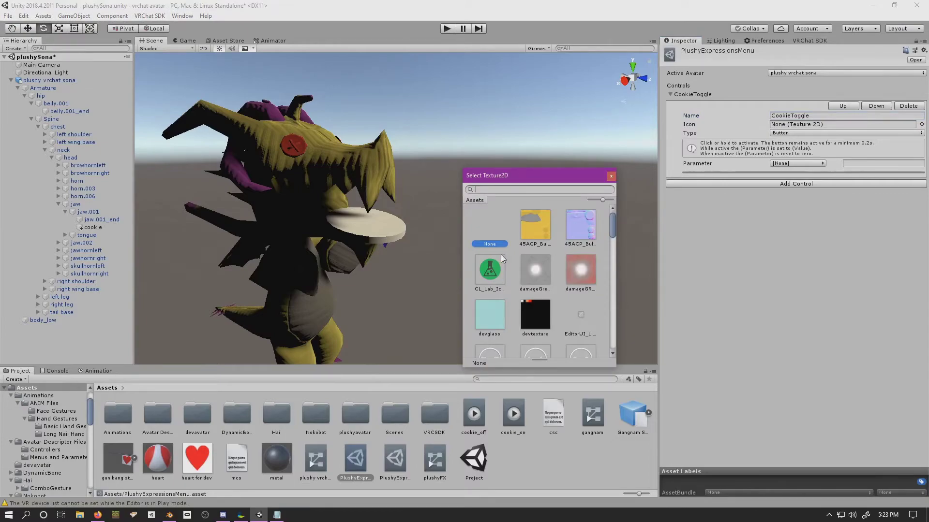
pyautogui.scroll(-3, 501, 259)
pyautogui.scroll(-5, 503, 259)
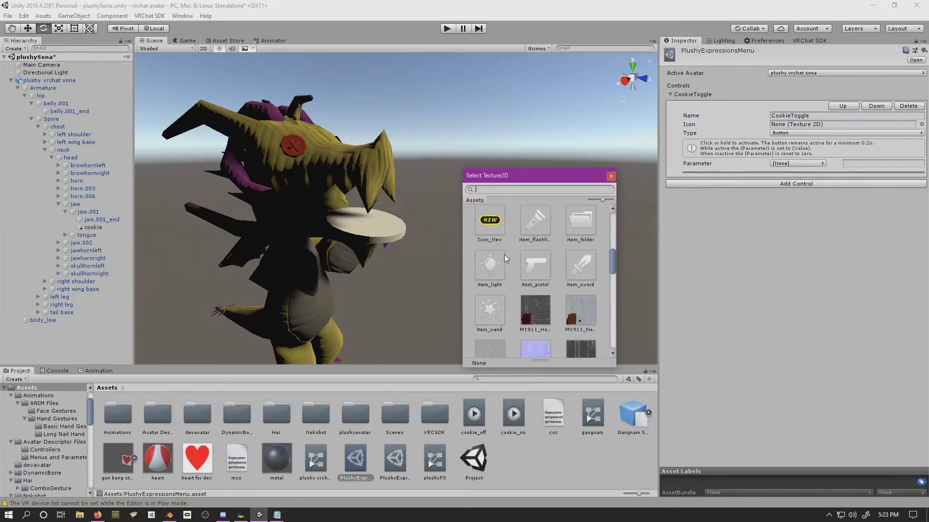
pyautogui.click(501, 265)
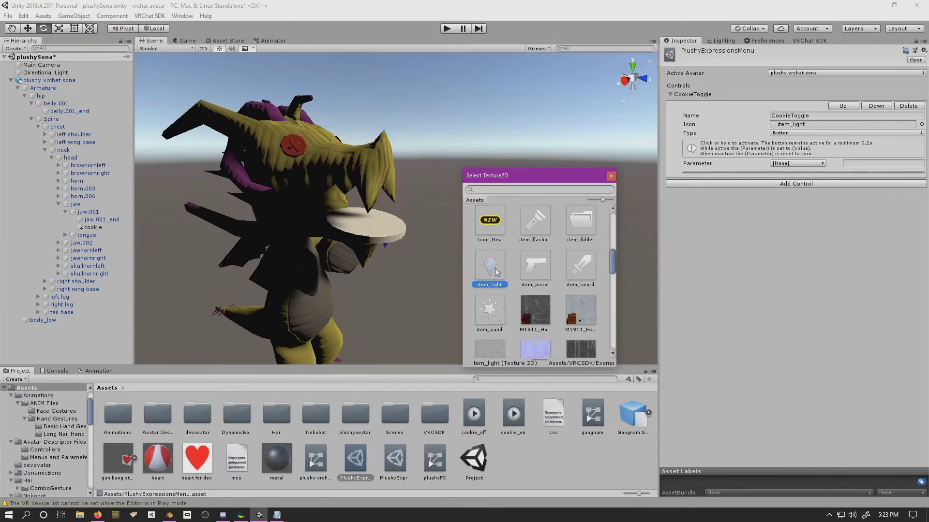
pyautogui.click(611, 176)
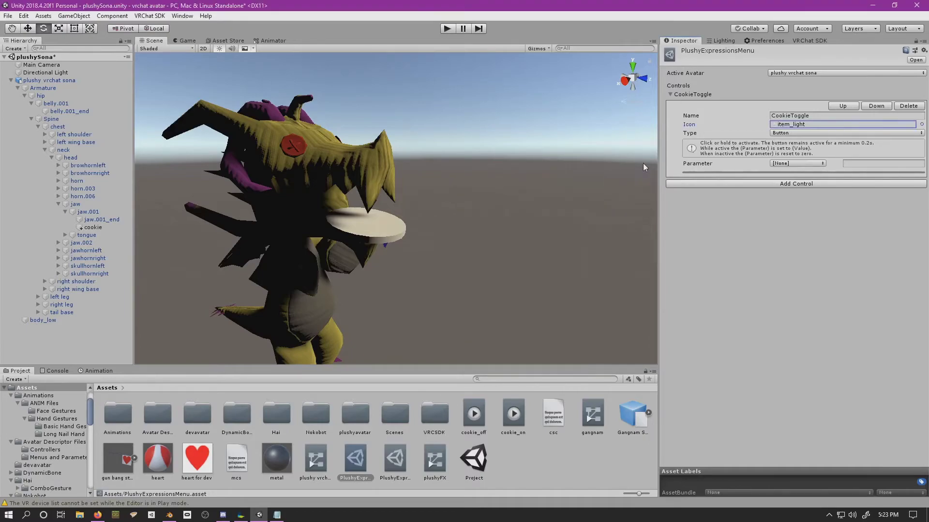
pyautogui.click(801, 133)
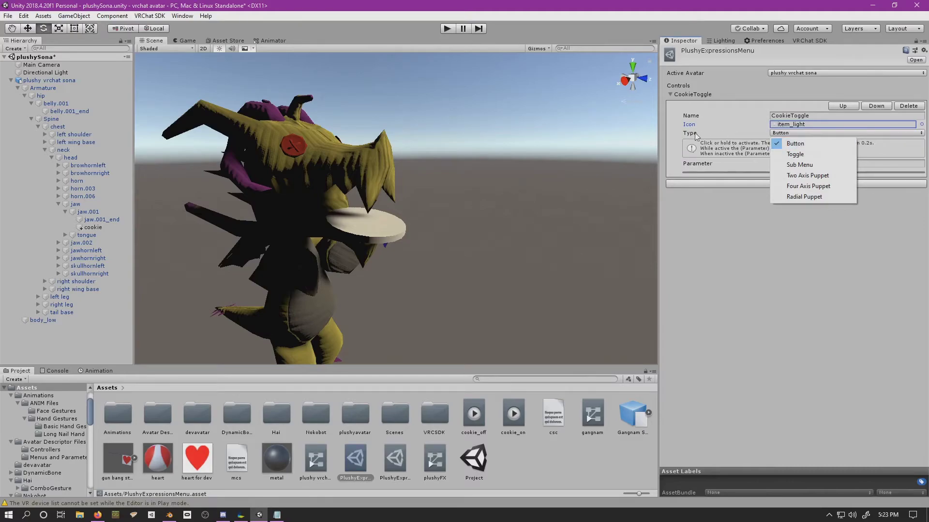
pyautogui.click(798, 154)
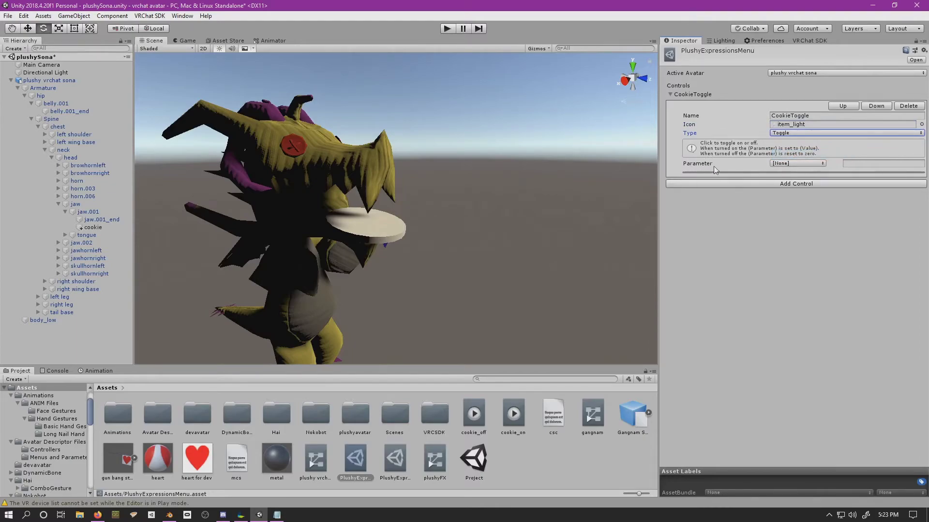
pyautogui.click(778, 163)
pyautogui.click(852, 168)
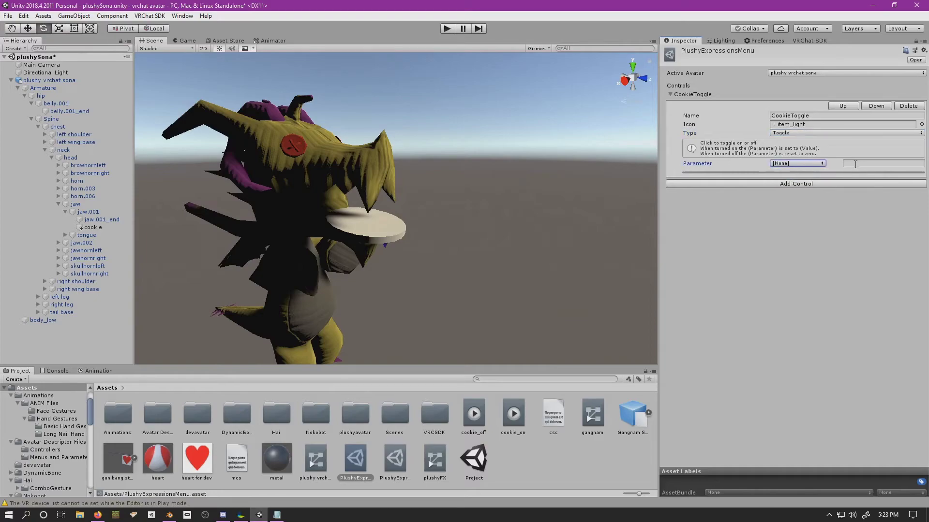
pyautogui.click(856, 164)
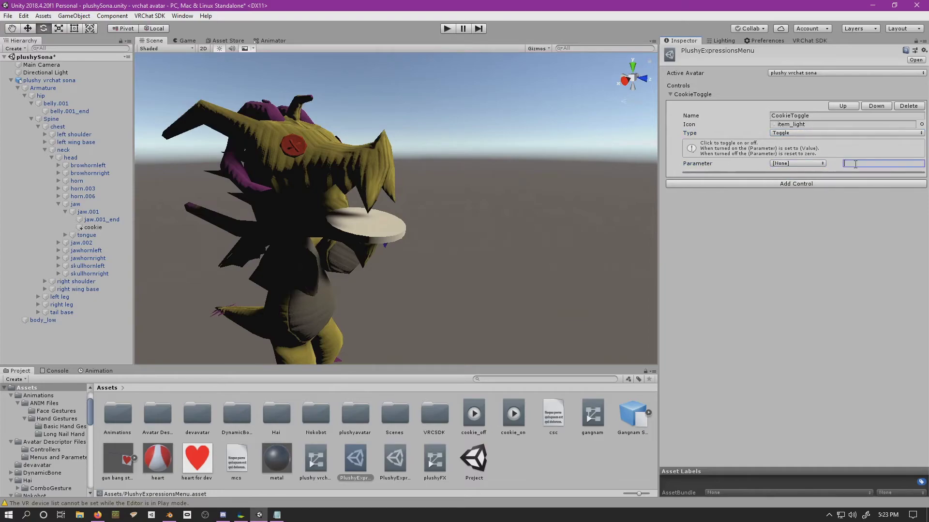
pyautogui.write('cookieToggle')
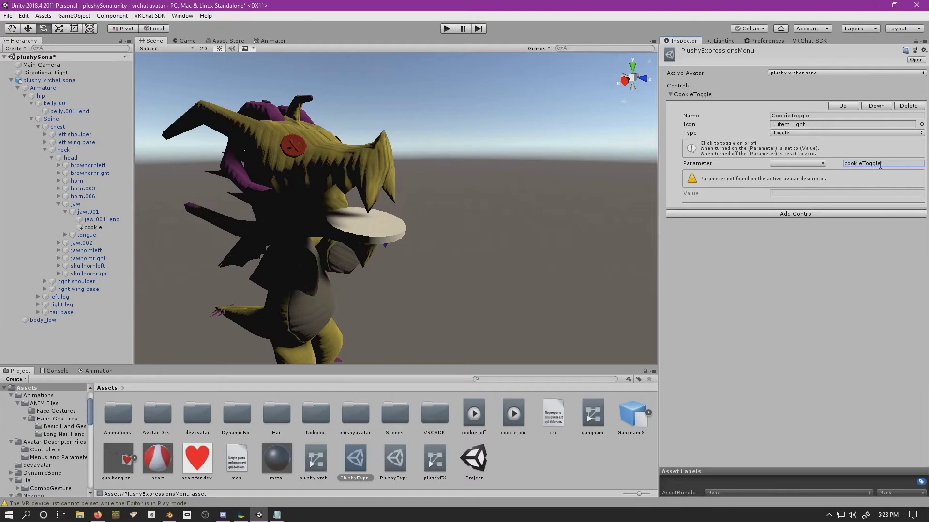
pyautogui.click(817, 163)
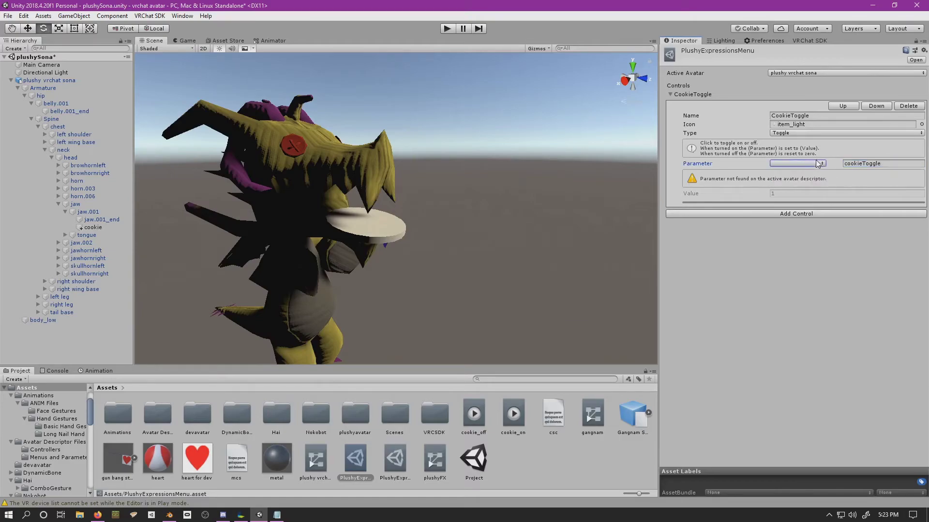
pyautogui.click(399, 462)
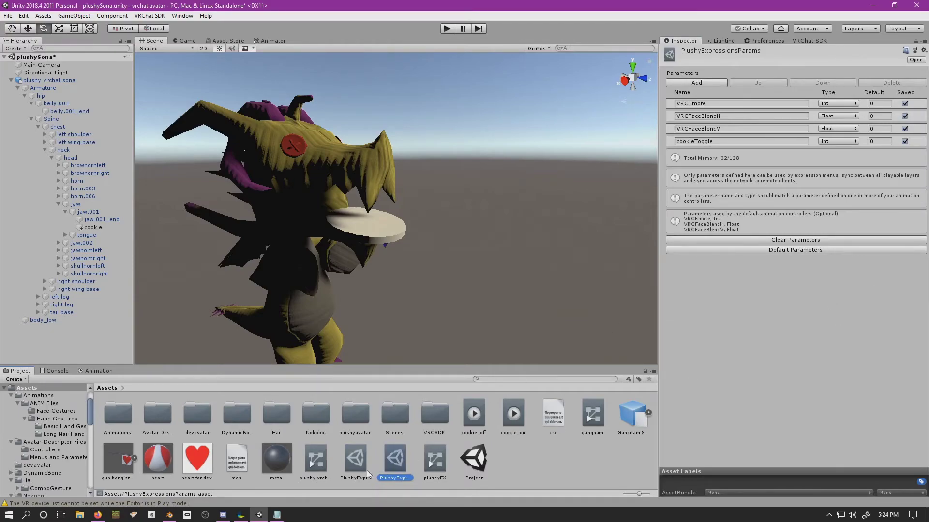
pyautogui.click(351, 464)
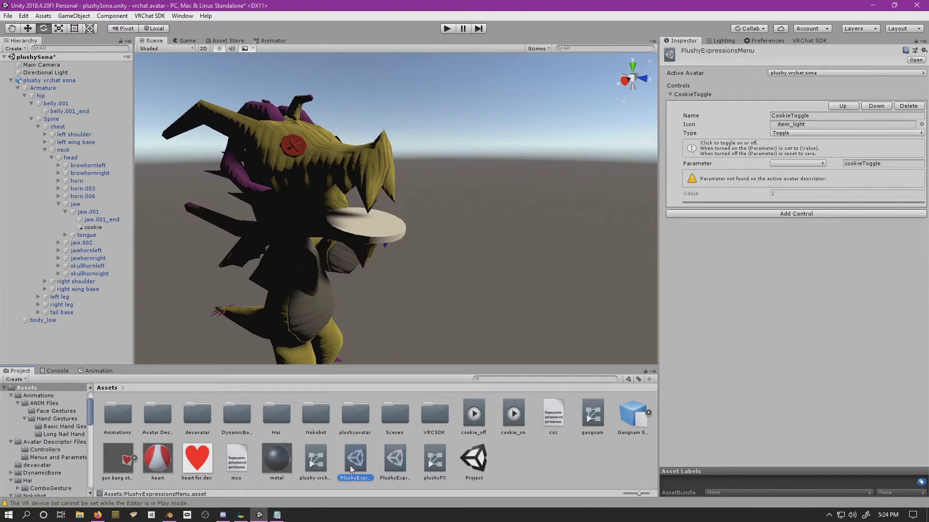
pyautogui.click(805, 164)
pyautogui.click(806, 175)
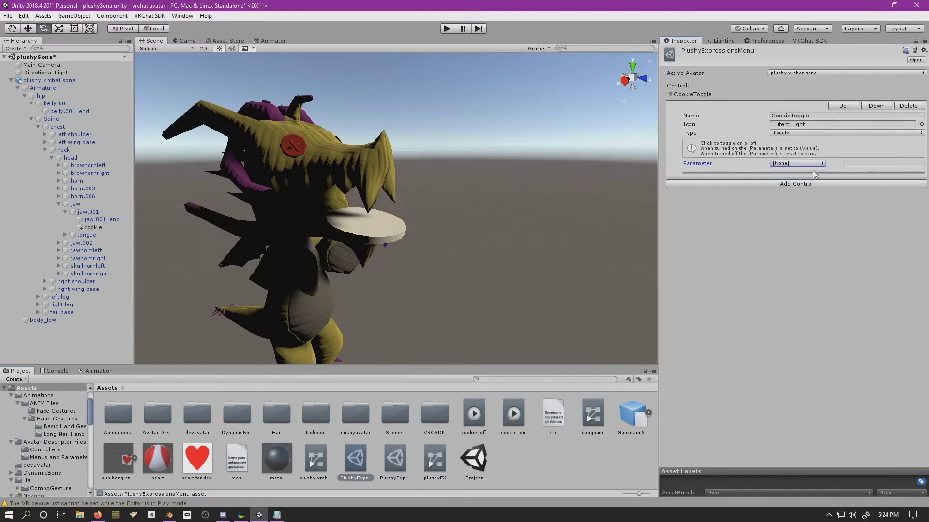
# - Enter cookieToggle as the parameter of the CookieToggle control and deselect the menu asset
pyautogui.click(861, 163)
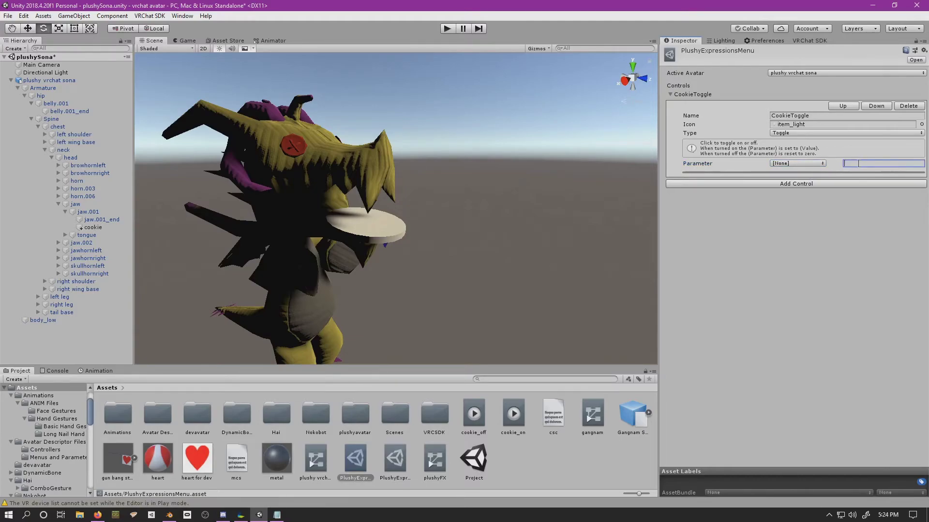
pyautogui.write('cookieToggle')
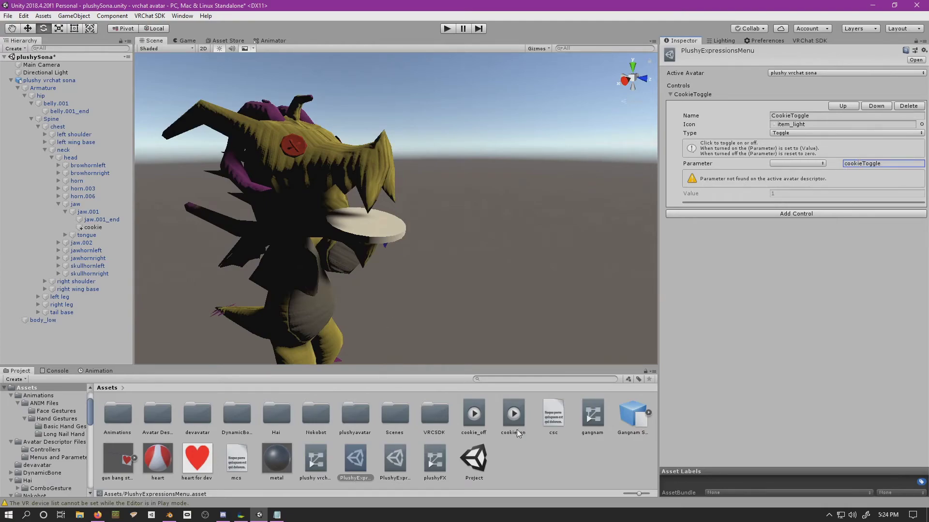
pyautogui.click(495, 424)
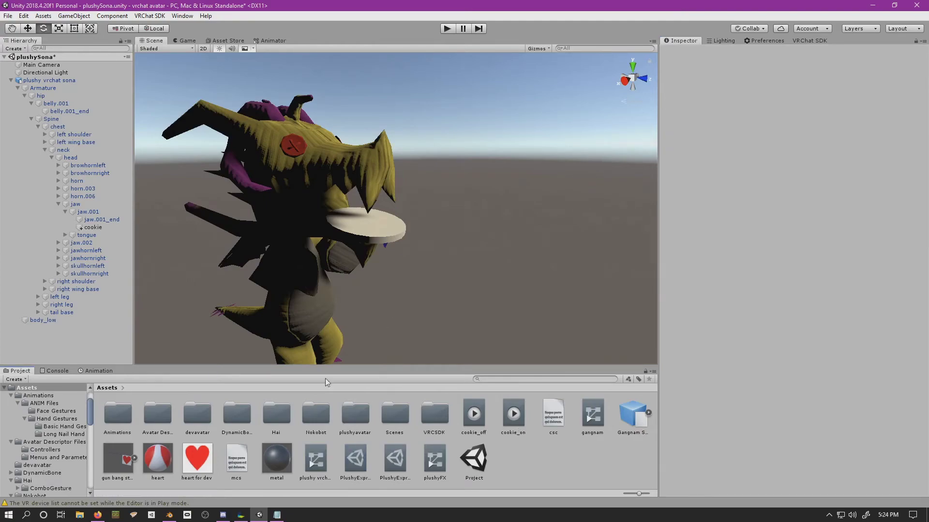
# - Assign the plushyFX controller to the FX playable layer in the avatar descriptor of plushy vrchat sona
pyautogui.click(47, 80)
pyautogui.scroll(-4, 710, 286)
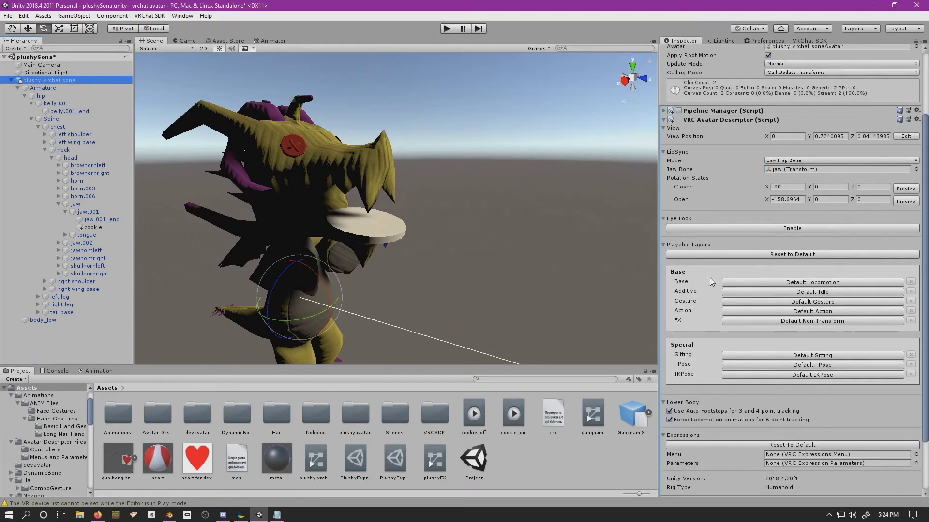
pyautogui.scroll(-1, 711, 290)
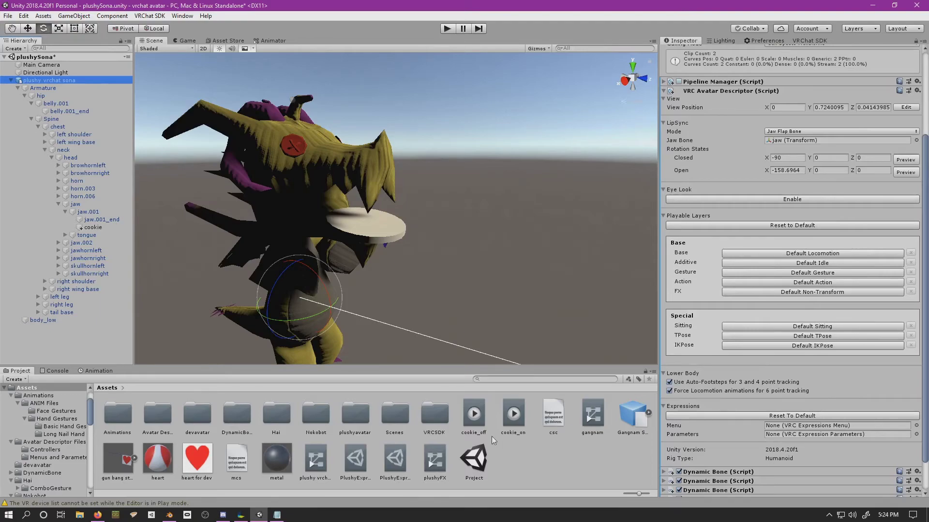
pyautogui.click(434, 458)
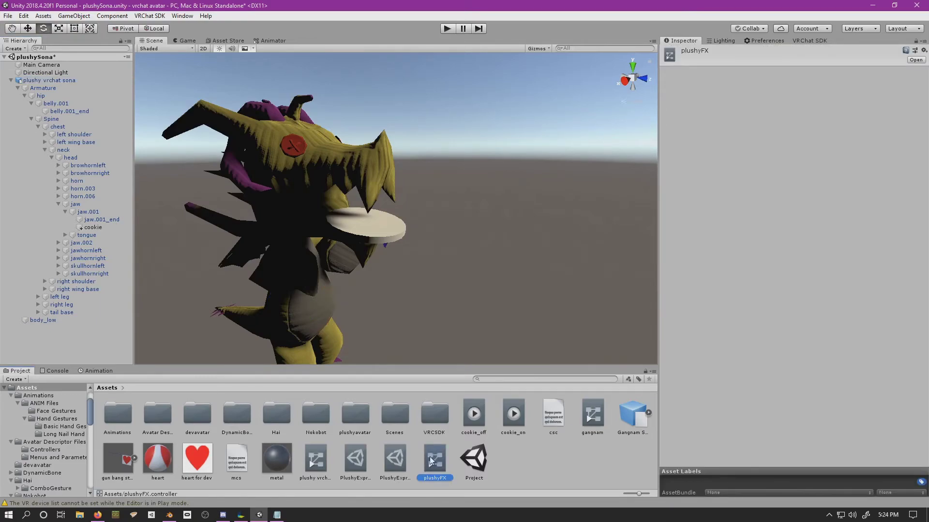
pyautogui.click(78, 79)
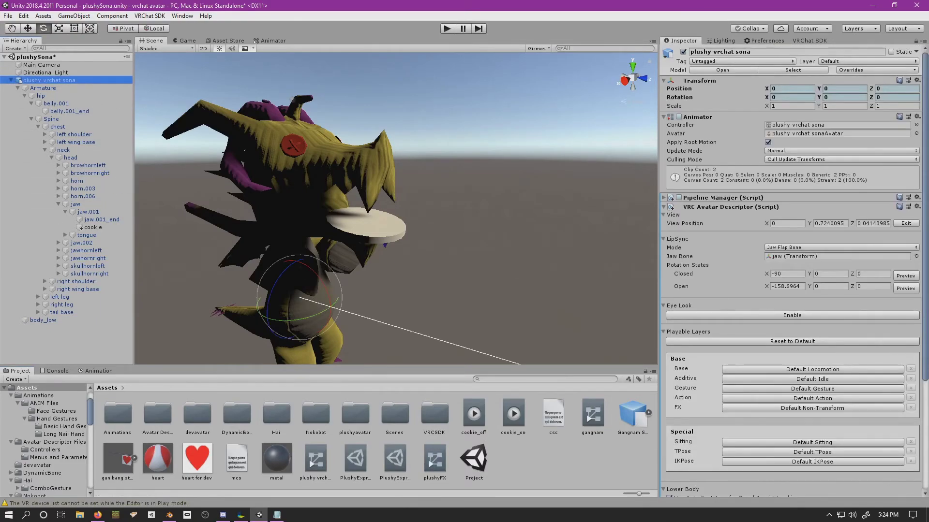
pyautogui.scroll(-2, 724, 360)
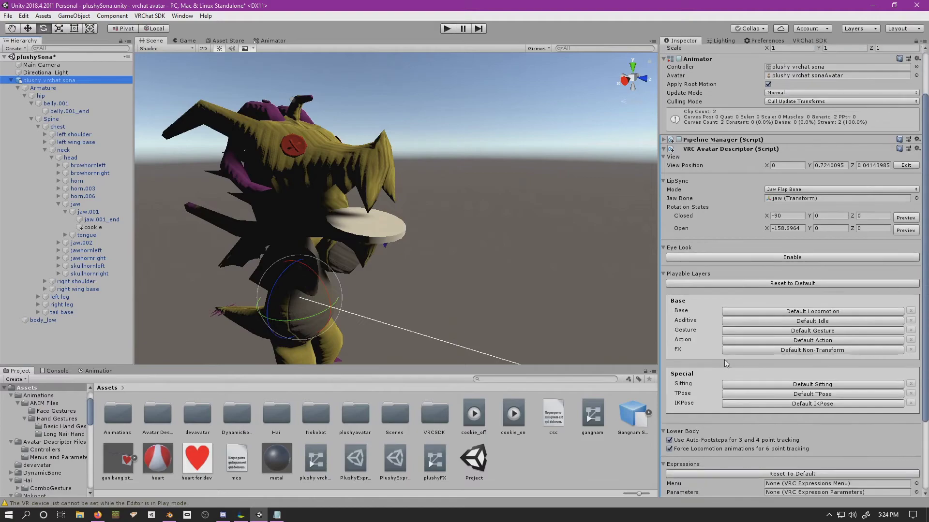
pyautogui.click(768, 350)
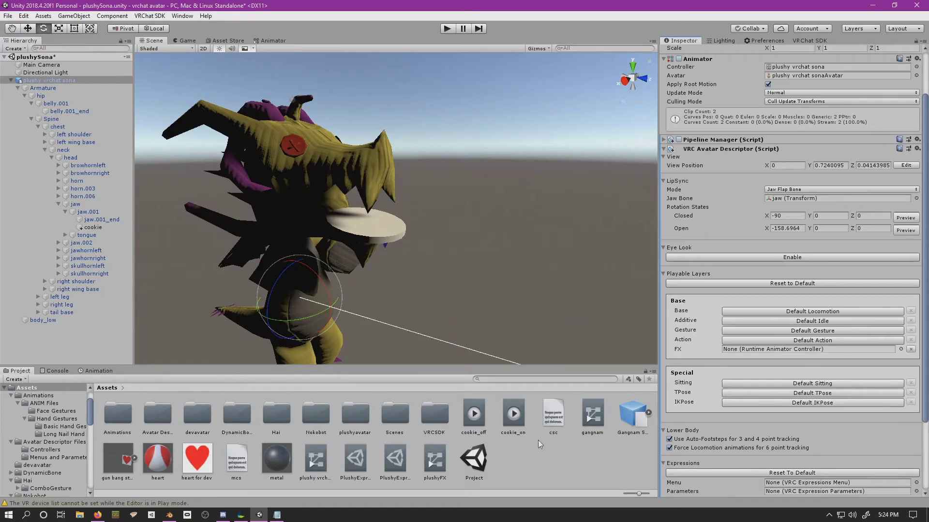
pyautogui.moveTo(429, 461); pyautogui.dragTo(786, 352)
# - Assign PlushyExpressionsMenu and PlushyExpressionsParams as the expressions menu and parameters in the avatar descriptor of plushy vrchat sona
pyautogui.scroll(-3, 715, 367)
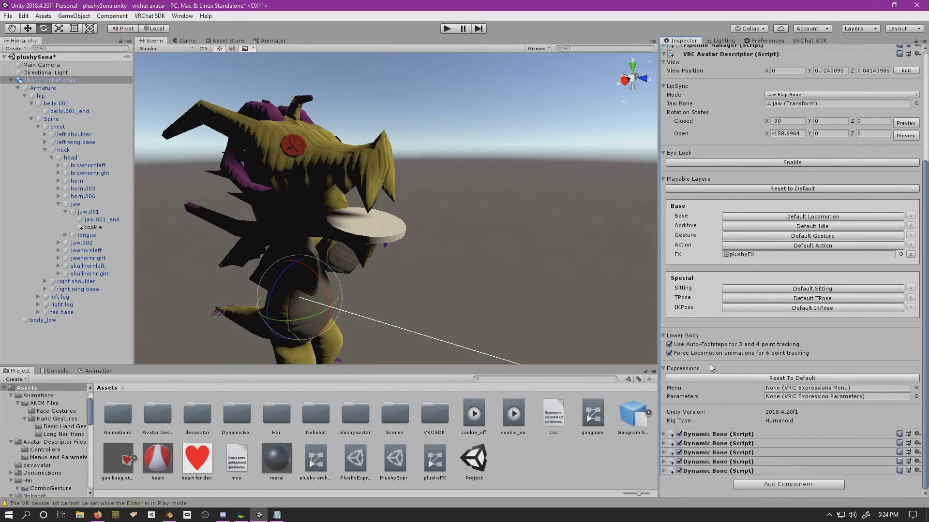
pyautogui.click(351, 461)
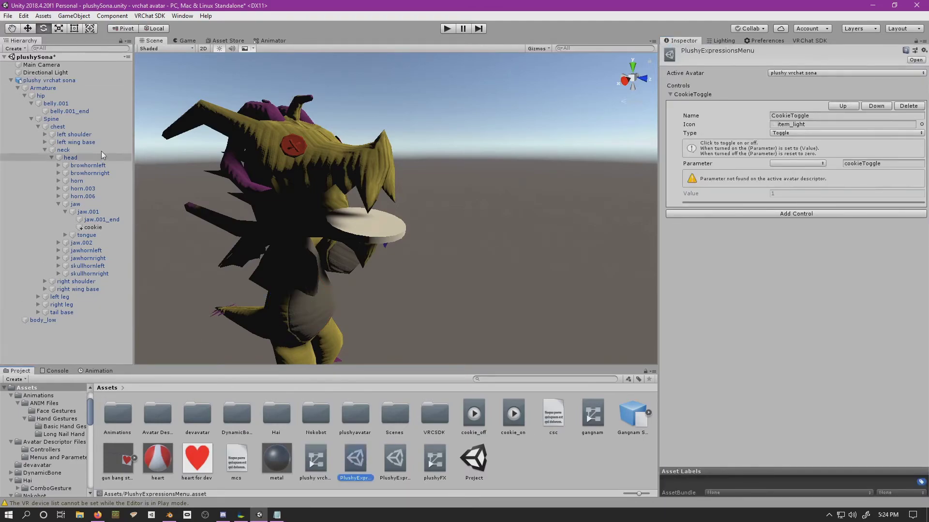
pyautogui.click(68, 81)
pyautogui.scroll(-5, 870, 242)
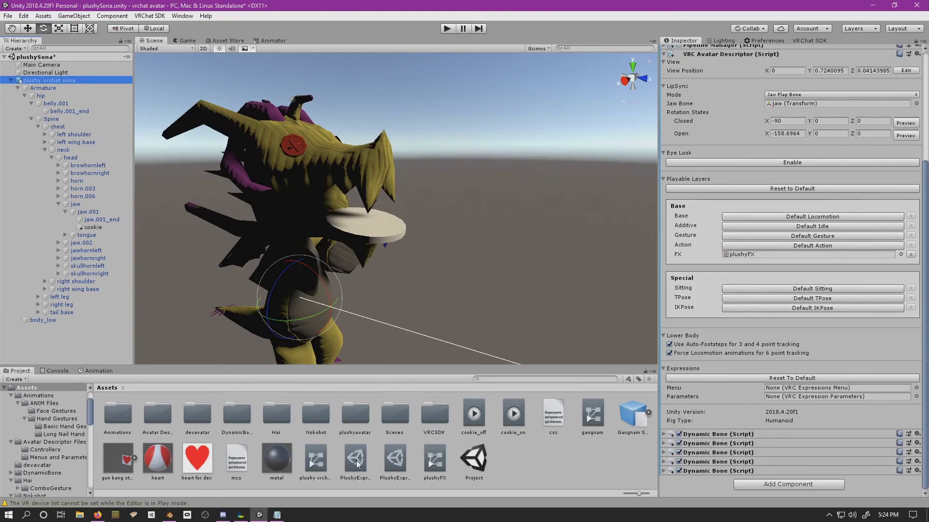
pyautogui.moveTo(357, 466); pyautogui.dragTo(774, 391)
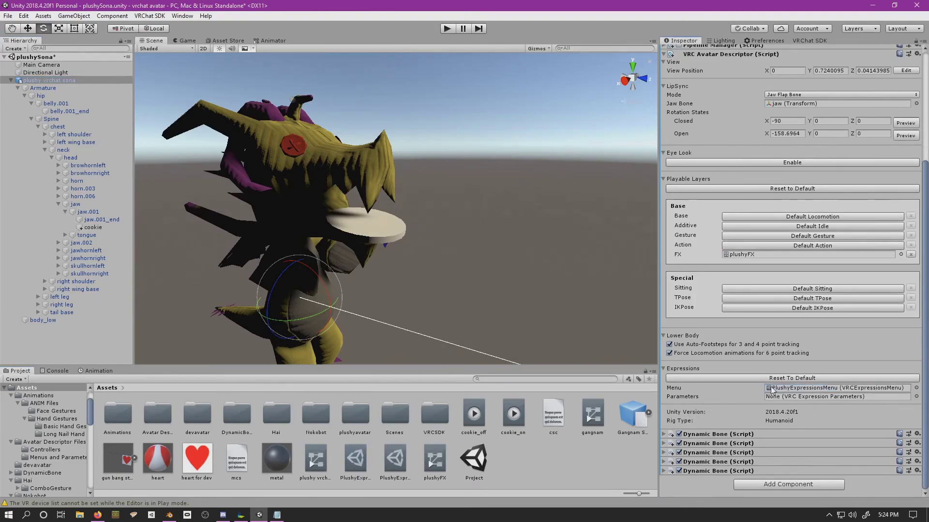
pyautogui.click(396, 465)
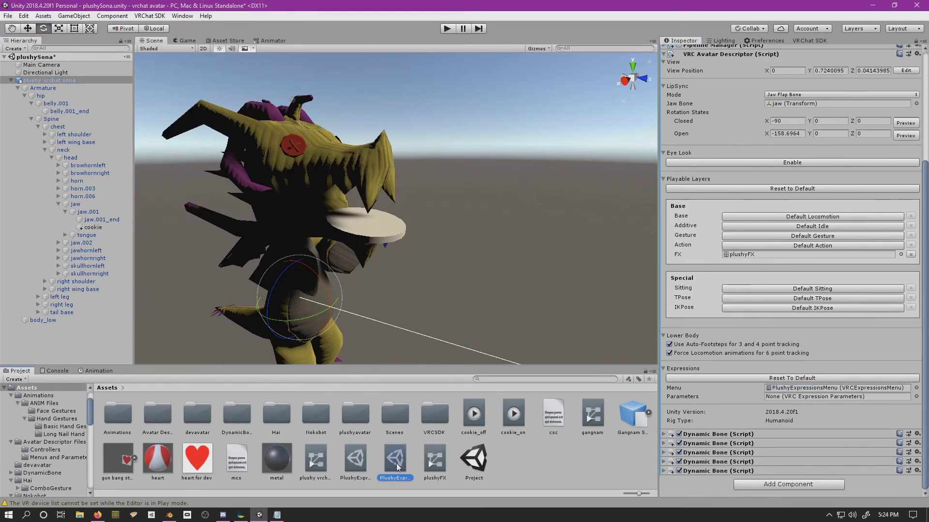
pyautogui.moveTo(397, 466); pyautogui.dragTo(782, 398)
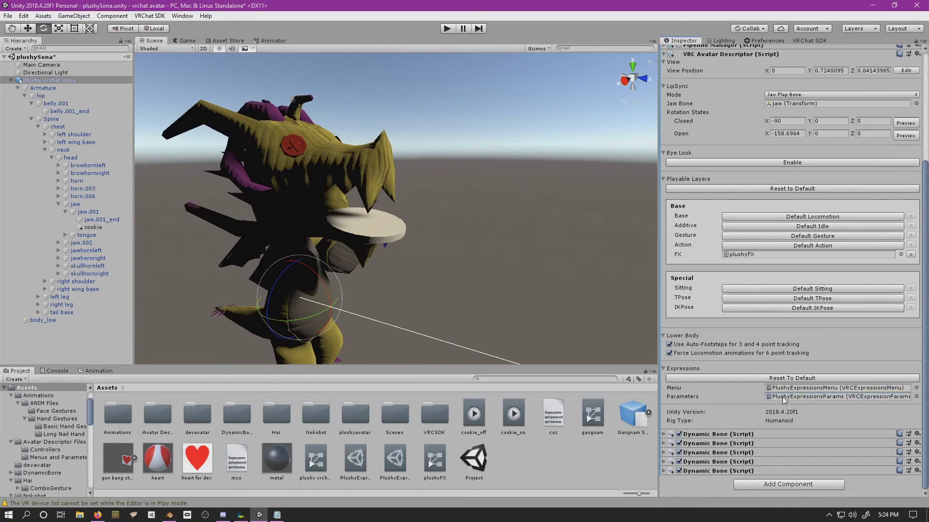
# - Reopen PlushyExpressionsMenu and choose cookieToggle, Int as the parameter of the CookieToggle control
pyautogui.click(396, 459)
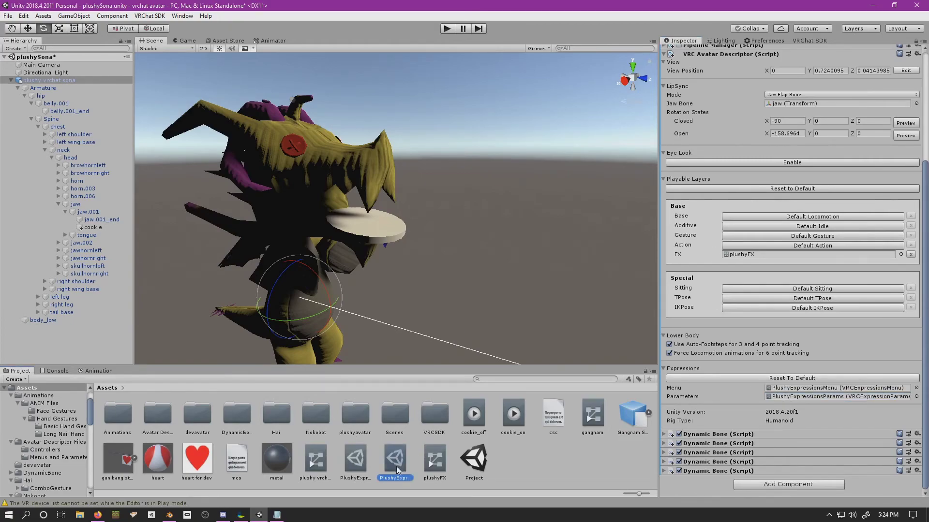
pyautogui.click(356, 460)
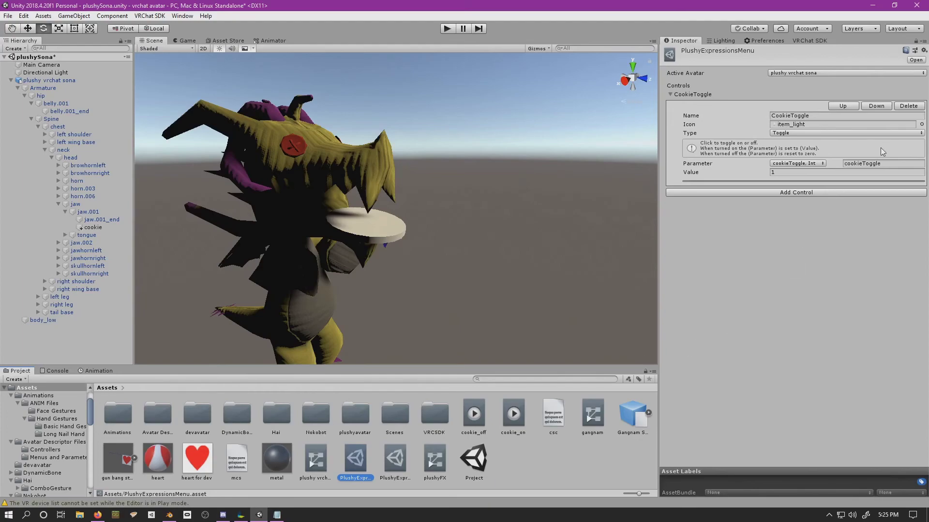
pyautogui.click(892, 165)
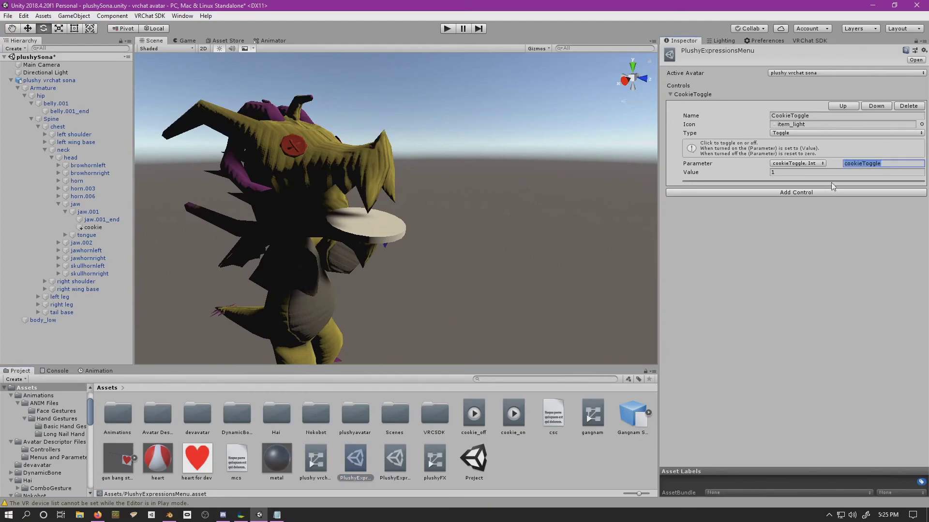
pyautogui.click(812, 163)
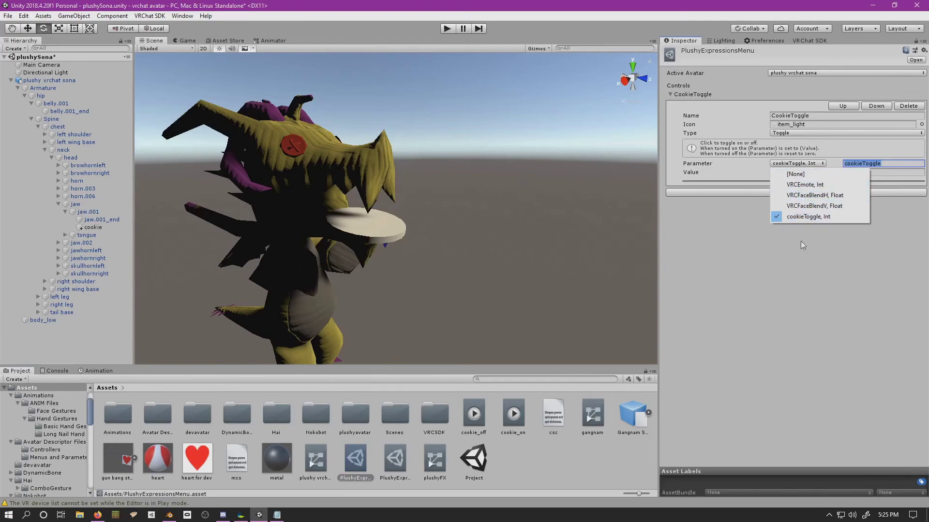
pyautogui.click(806, 217)
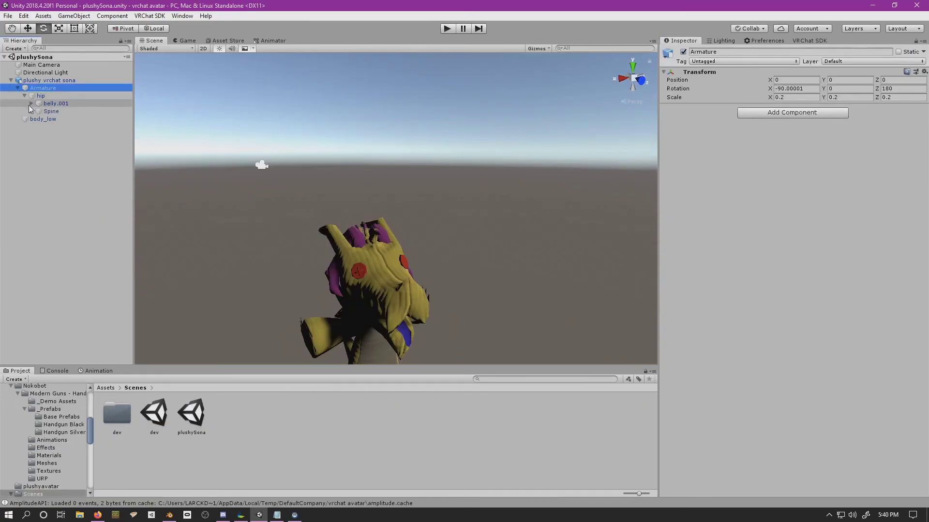
# - Expand the avatar's armature through Spine, chest, neck, head and jaw to jaw.001 and activate its cookie object
pyautogui.click(31, 104)
pyautogui.click(37, 118)
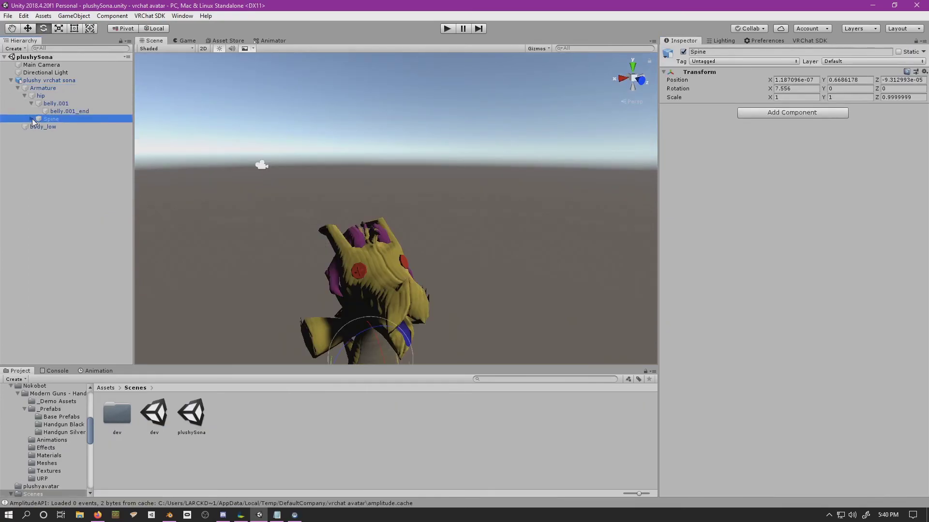
pyautogui.click(32, 119)
pyautogui.click(39, 126)
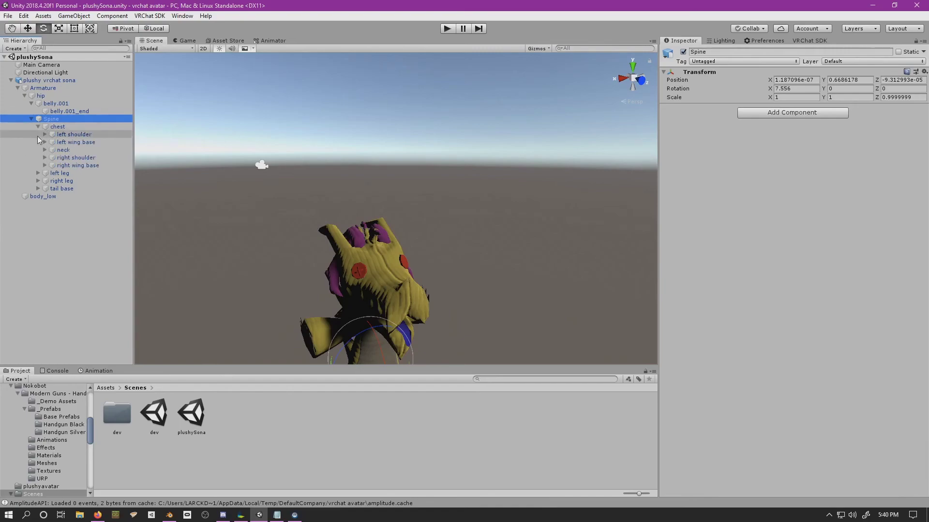
pyautogui.click(45, 151)
pyautogui.click(51, 158)
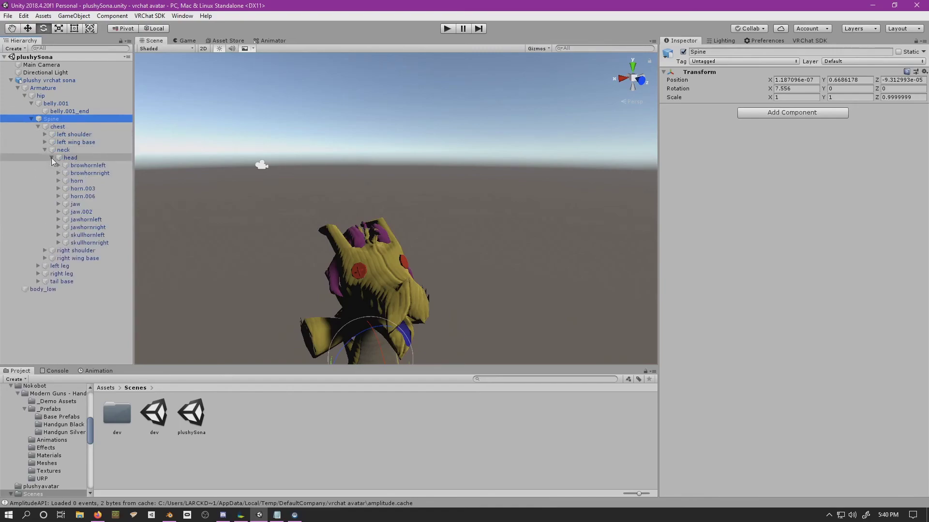
pyautogui.click(58, 204)
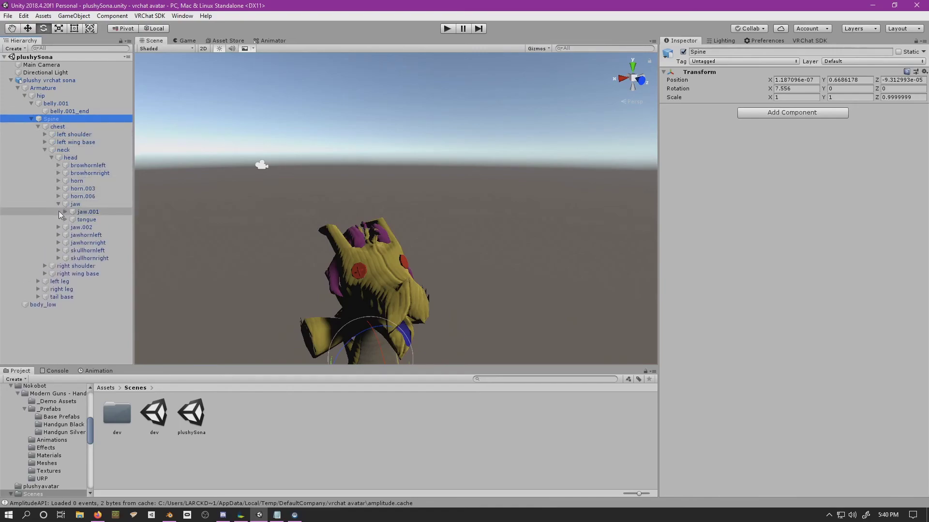
pyautogui.click(65, 212)
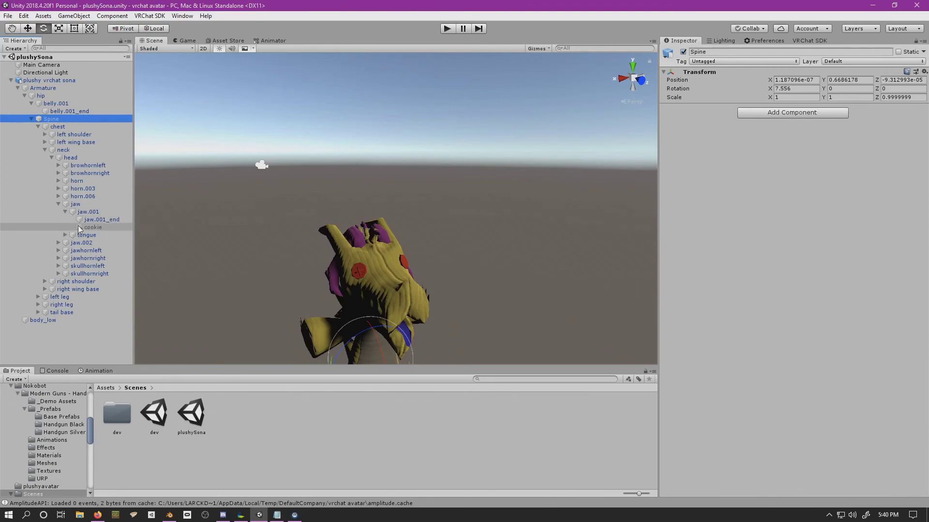
pyautogui.click(93, 228)
pyautogui.click(683, 52)
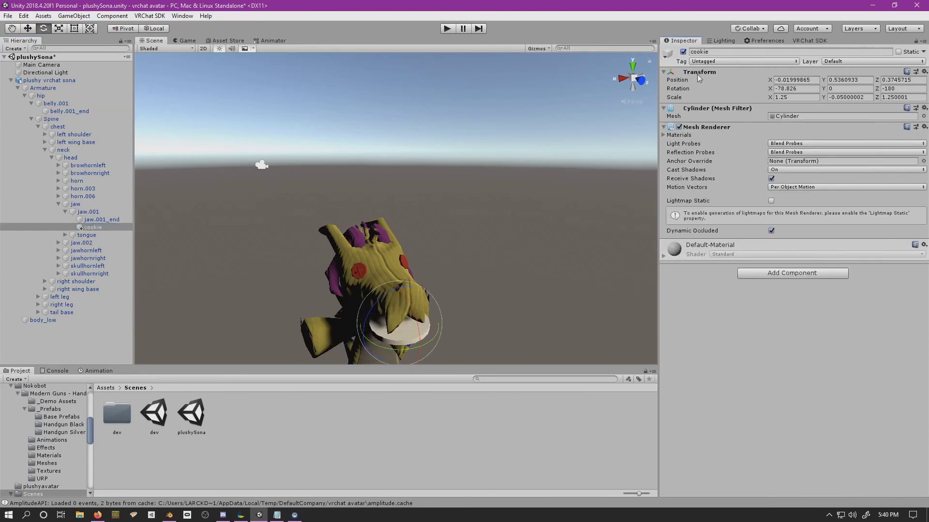
# - Apply the metal material from the Assets folder to the cookie and save the scene
pyautogui.click(106, 388)
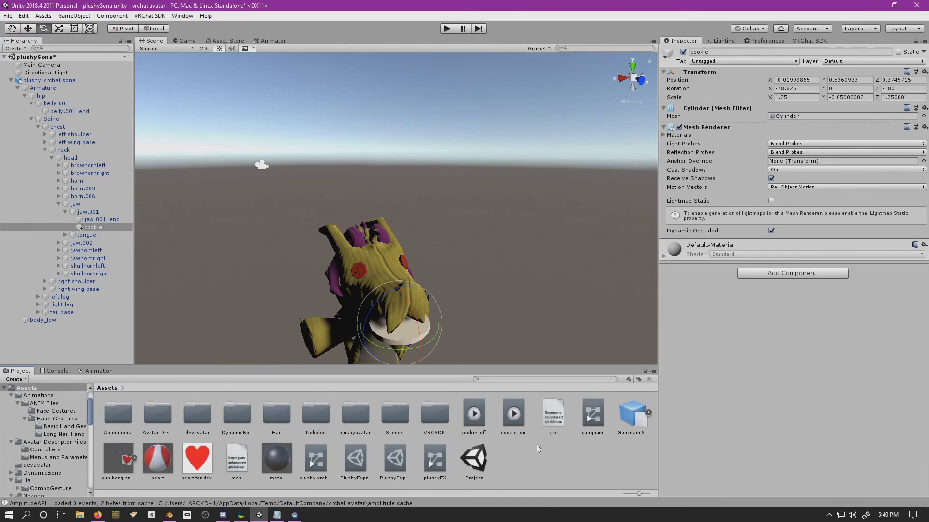
pyautogui.moveTo(277, 459); pyautogui.dragTo(415, 340)
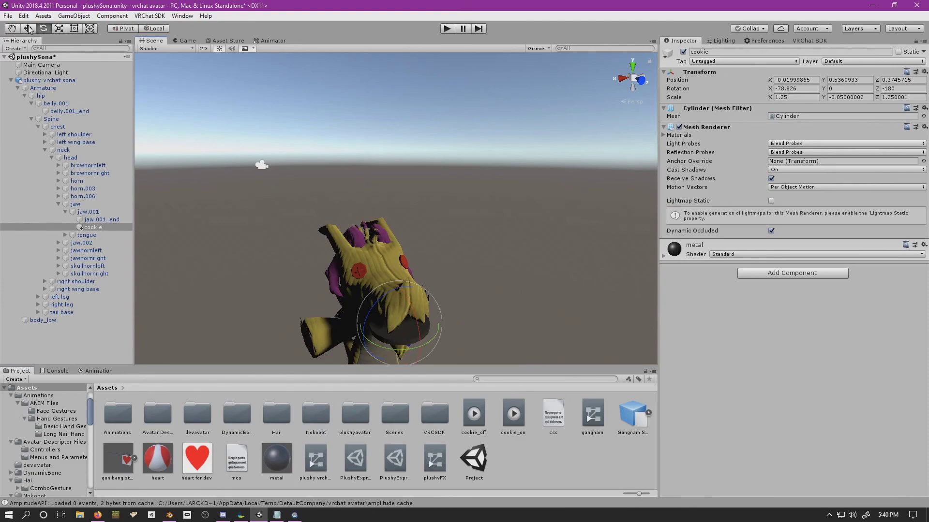
pyautogui.click(8, 16)
pyautogui.click(22, 51)
# - Open the VRChat SDK Builder and start the build of the avatar
pyautogui.click(797, 41)
pyautogui.click(780, 100)
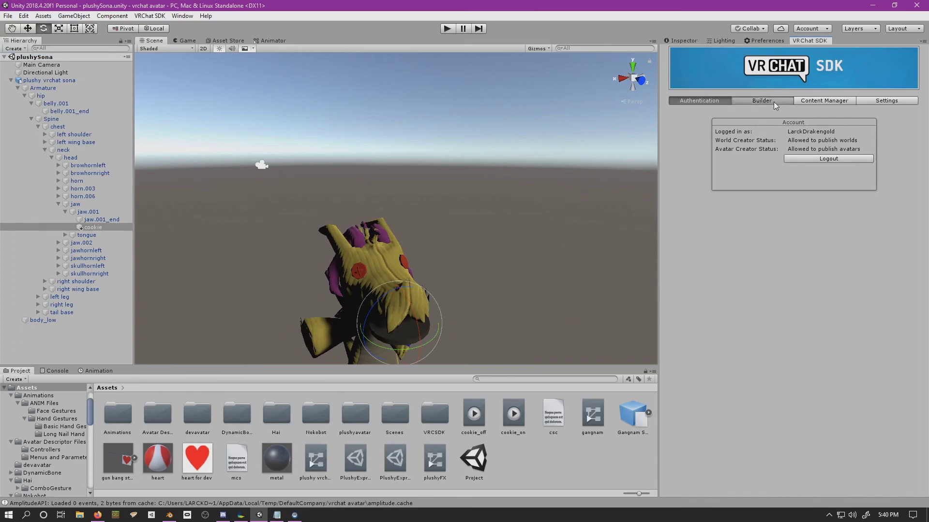
pyautogui.click(843, 466)
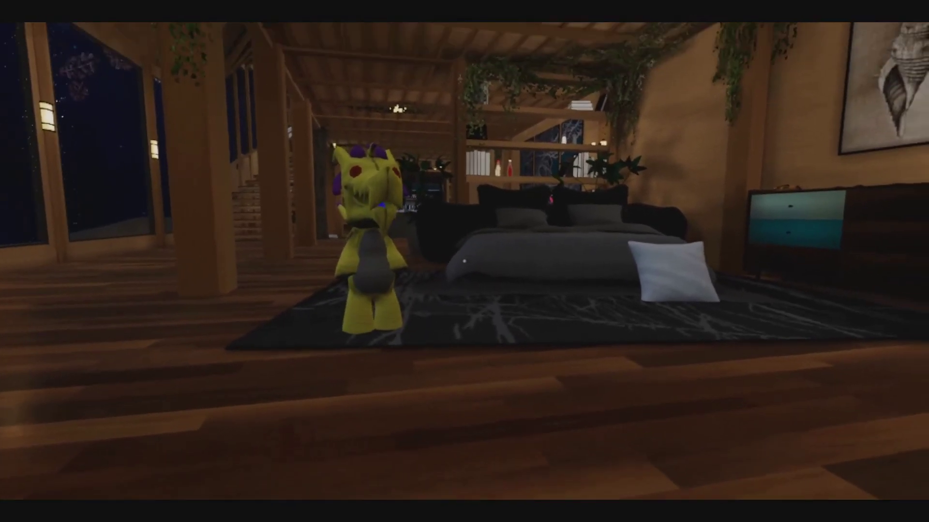
# - Switch to VRChat, open the action menu and turn on the avatar's cookie through its expressions
pyautogui.press('Escape')
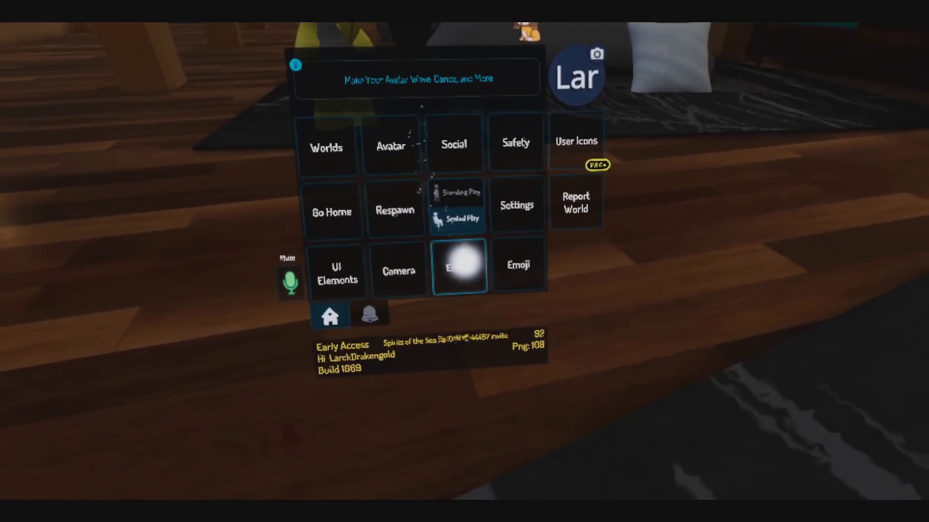
pyautogui.click(466, 263)
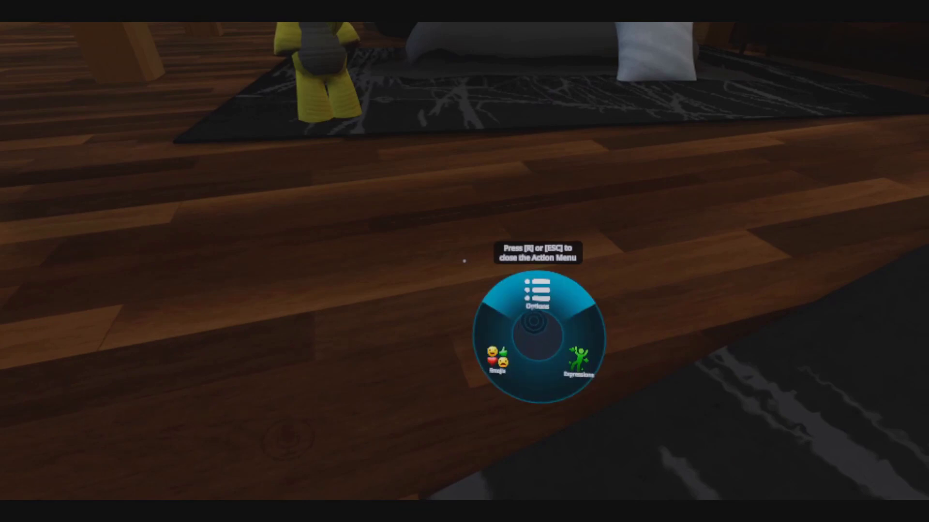
pyautogui.click(464, 261)
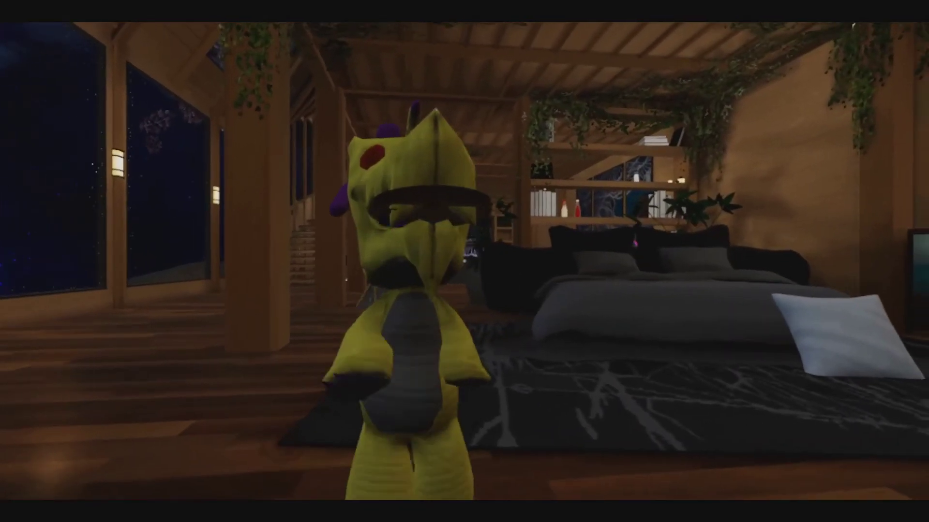